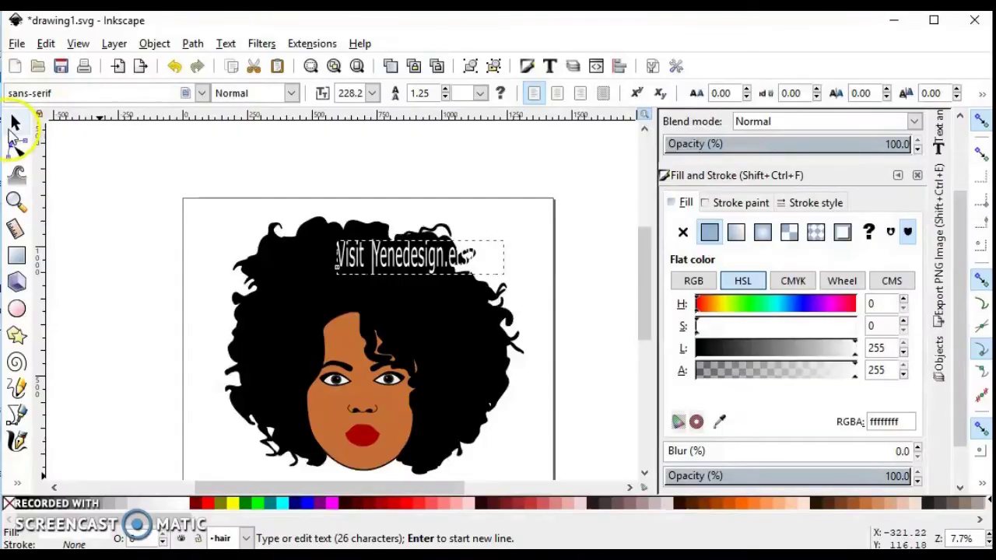
Step: Move the white "Visit Yenedesign.etsy.com" text onto the hair above the face and enlarge it to about 854 mm wide
{"action": "left_click", "coordinate": [14, 125]}
{"action": "left_click", "coordinate": [373, 270]}
{"action": "left_click_drag", "start_coordinate": [422, 262], "coordinate": [369, 309]}
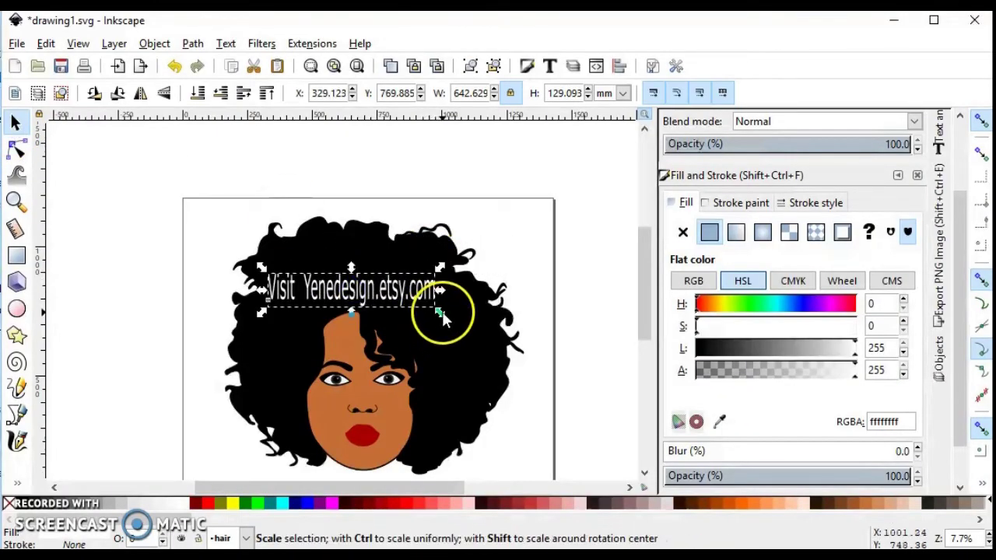
{"action": "mouse_move", "coordinate": [436, 310]}
{"action": "left_mouse_down"}
{"action": "mouse_move", "coordinate": [500, 348]}
{"action": "mouse_move", "coordinate": [422, 305]}
{"action": "mouse_move", "coordinate": [444, 314]}
{"action": "mouse_move", "coordinate": [433, 314]}
{"action": "left_mouse_up"}
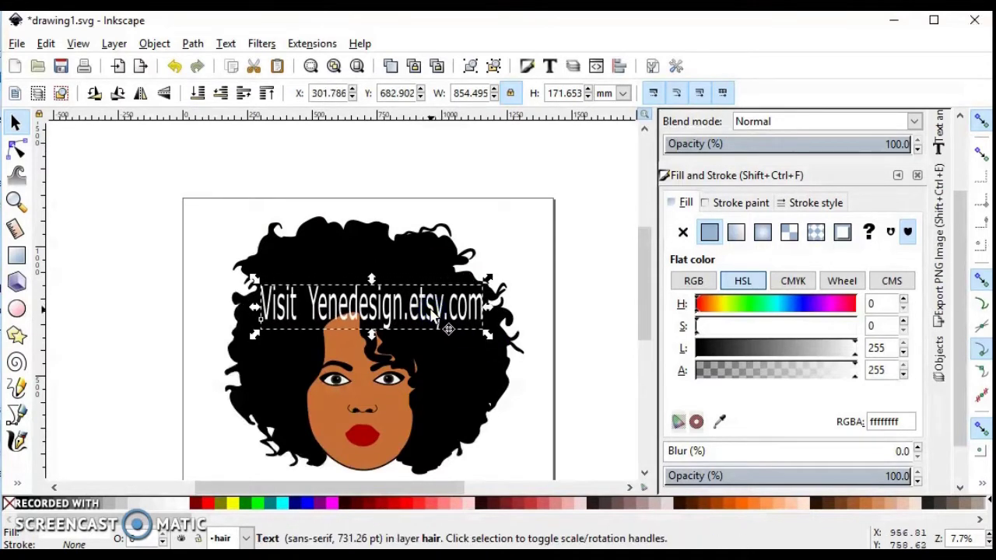
Step: Convert the "Visit Yenedesign.etsy.com" text to paths and ungroup it into separate letters
{"action": "left_click", "coordinate": [194, 44]}
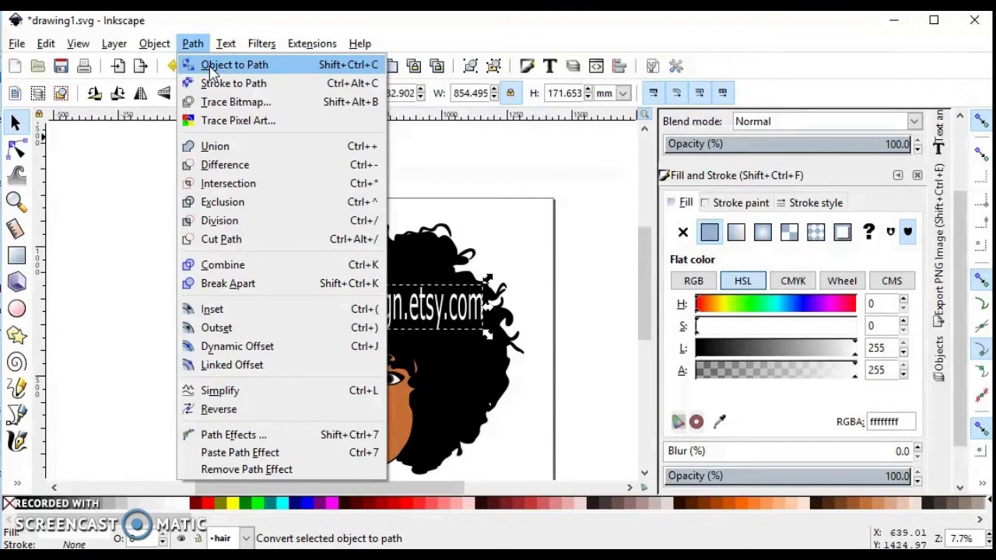
{"action": "left_click", "coordinate": [212, 67]}
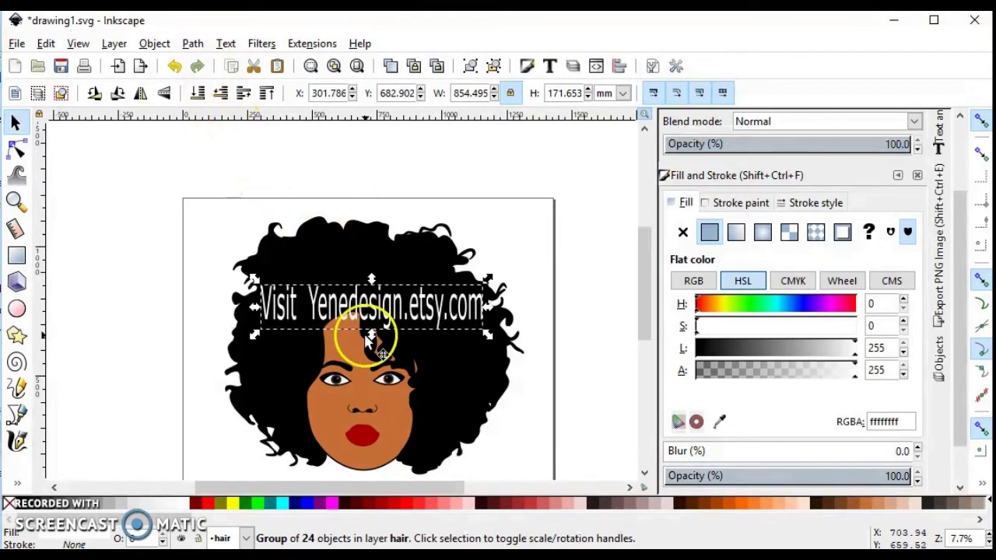
{"action": "left_click", "coordinate": [154, 45]}
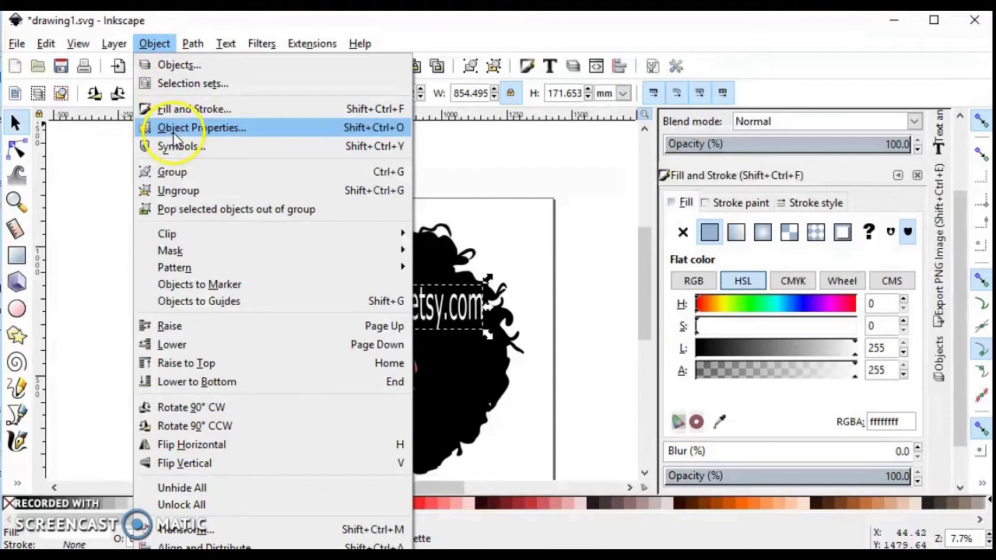
{"action": "left_click", "coordinate": [178, 191]}
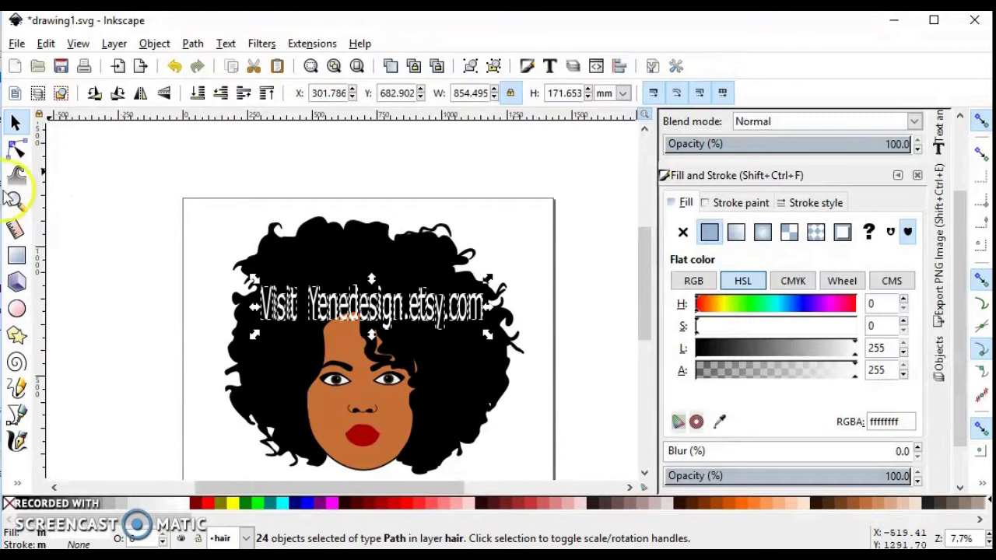
Step: Move individual letters of the word "Visit" so that they sit at staggered heights
{"action": "left_click", "coordinate": [16, 201]}
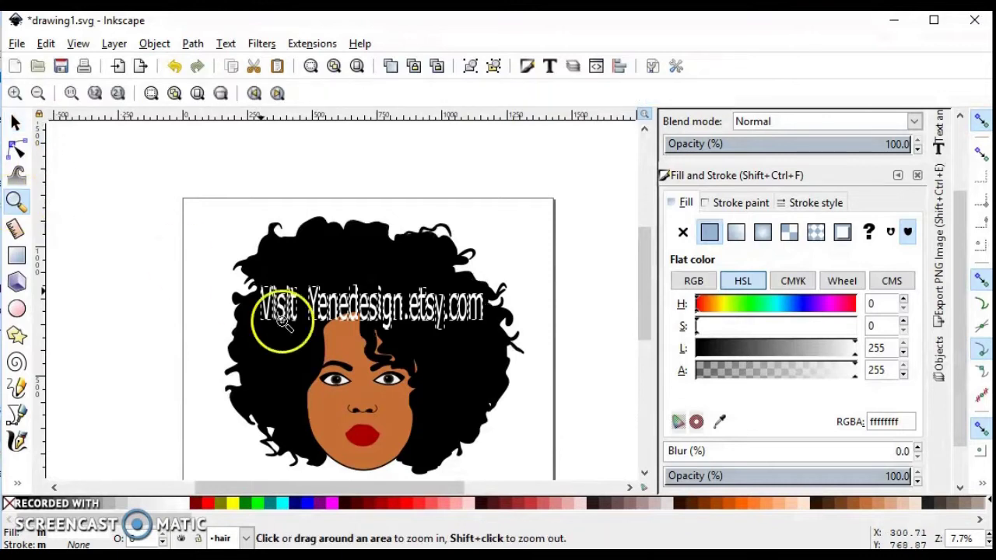
{"action": "left_click", "coordinate": [355, 321]}
{"action": "left_click", "coordinate": [354, 321]}
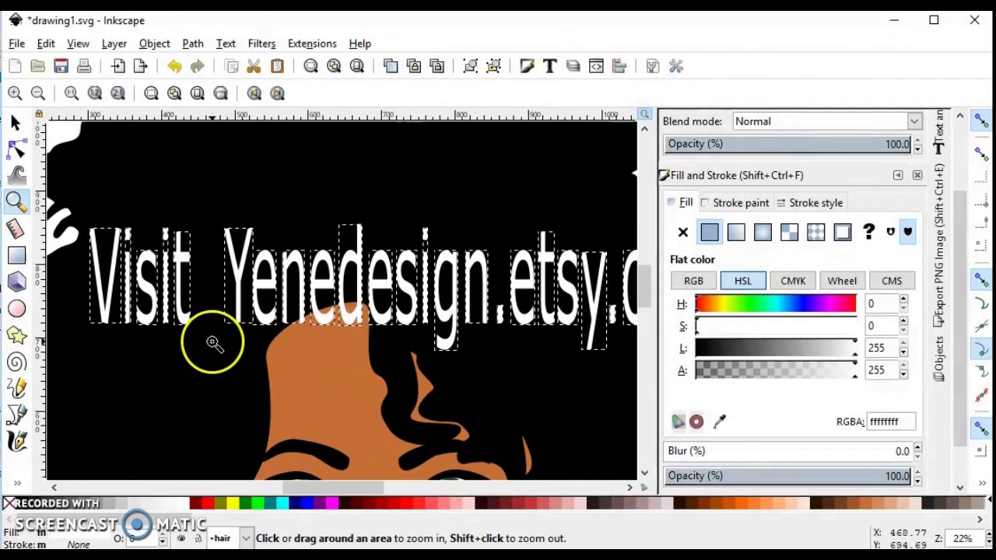
{"action": "left_click", "coordinate": [17, 124]}
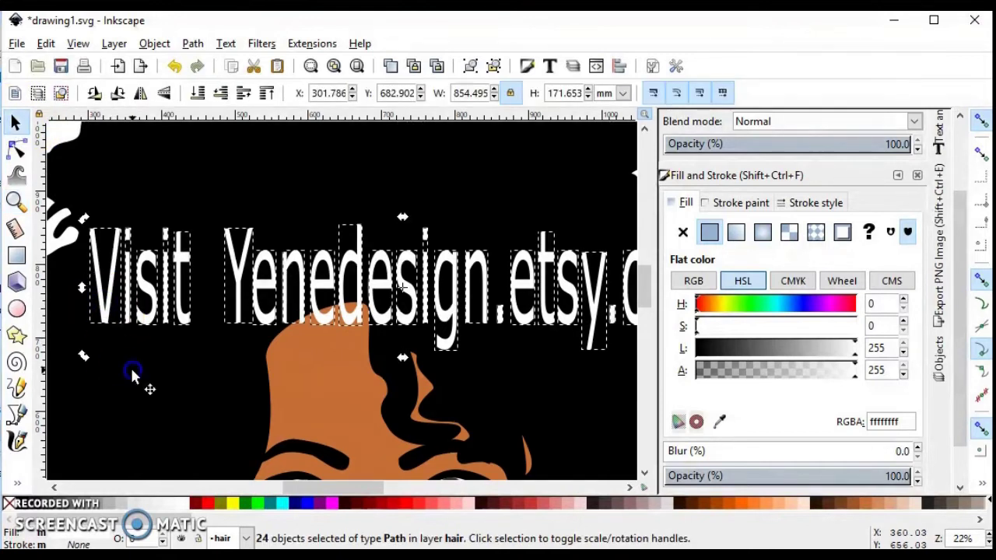
{"action": "left_click", "coordinate": [111, 303]}
{"action": "left_click", "coordinate": [107, 310]}
{"action": "left_click_drag", "start_coordinate": [109, 311], "coordinate": [151, 334]}
{"action": "left_click", "coordinate": [148, 312]}
{"action": "mouse_move", "coordinate": [183, 264]}
{"action": "left_mouse_down"}
{"action": "mouse_move", "coordinate": [201, 273]}
{"action": "mouse_move", "coordinate": [166, 260]}
{"action": "mouse_move", "coordinate": [171, 268]}
{"action": "left_mouse_up"}
{"action": "double_click", "coordinate": [165, 255]}
{"action": "left_click", "coordinate": [167, 252]}
Step: Place the white THANKS text across the face and rotate it counter-clockwise so it slopes upward to the right
{"action": "left_click", "coordinate": [15, 124]}
{"action": "left_click_drag", "start_coordinate": [377, 319], "coordinate": [377, 330]}
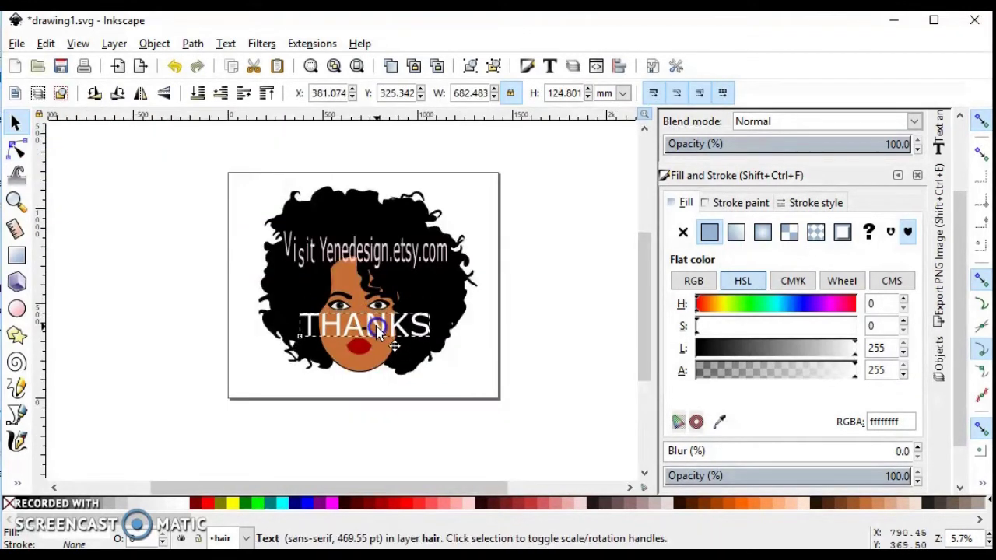
{"action": "left_click", "coordinate": [376, 329]}
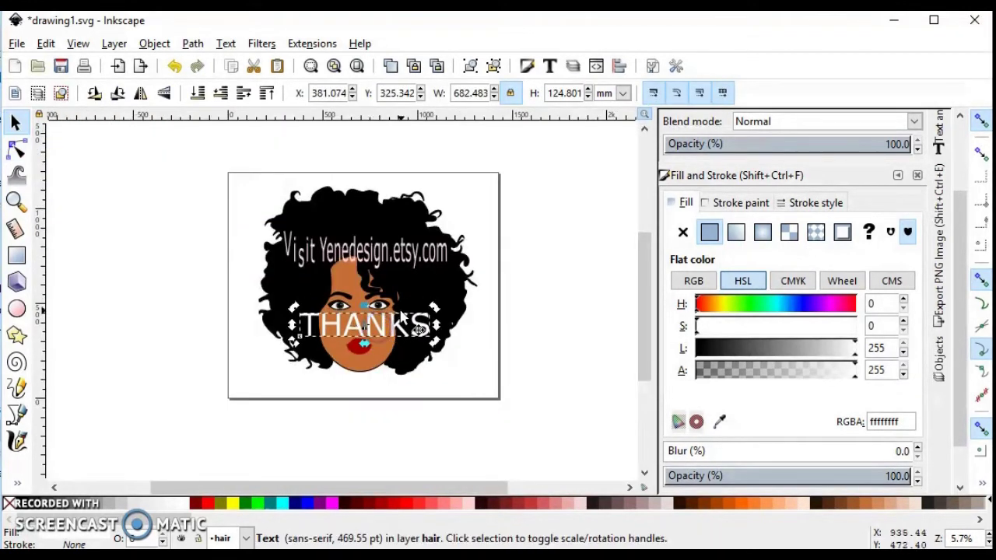
{"action": "left_click_drag", "start_coordinate": [436, 311], "coordinate": [446, 278]}
{"action": "left_click", "coordinate": [402, 315]}
{"action": "left_click", "coordinate": [366, 325]}
{"action": "left_click", "coordinate": [520, 311]}
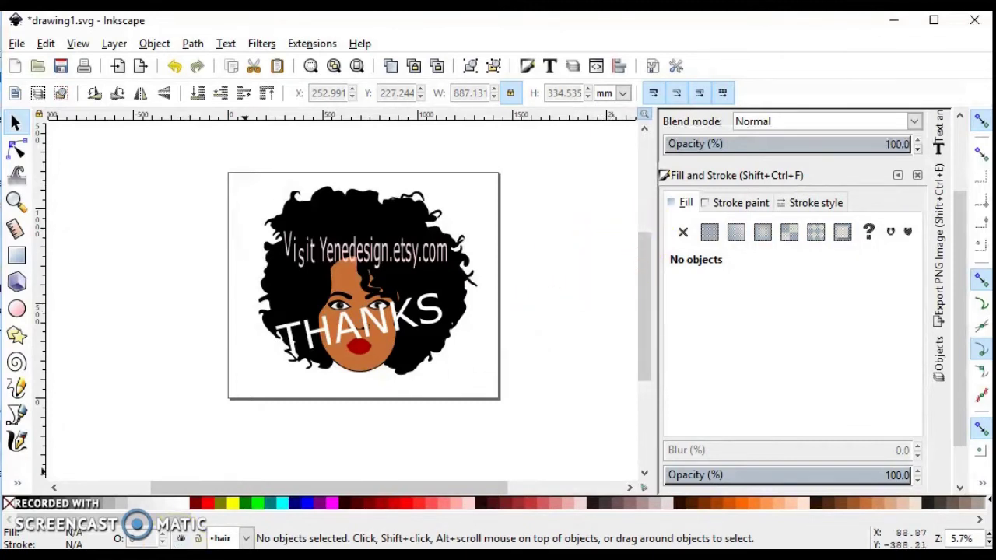
Step: Move the hair path's node beside the left cheek inward and bend the segment below it to narrow the face
{"action": "left_click", "coordinate": [285, 160]}
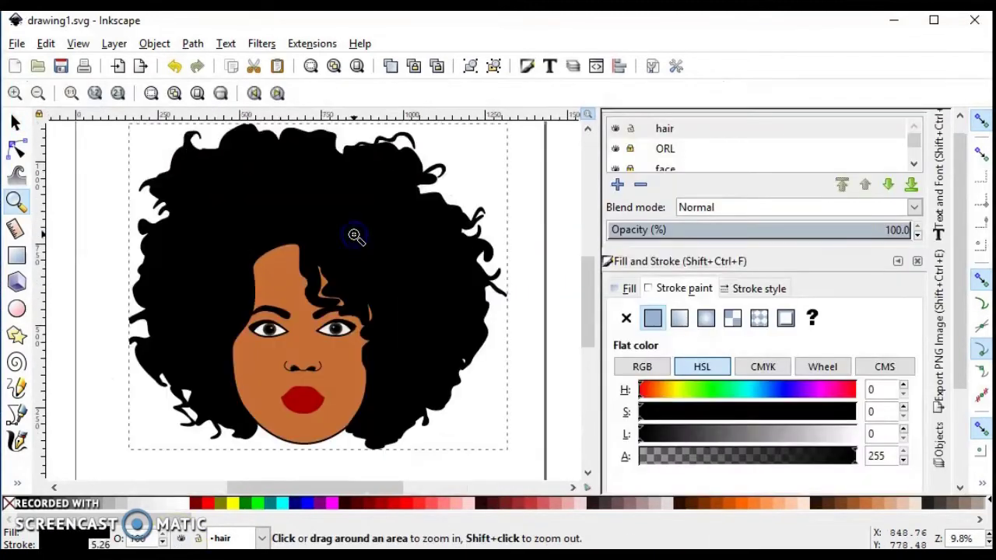
{"action": "left_click", "coordinate": [355, 233]}
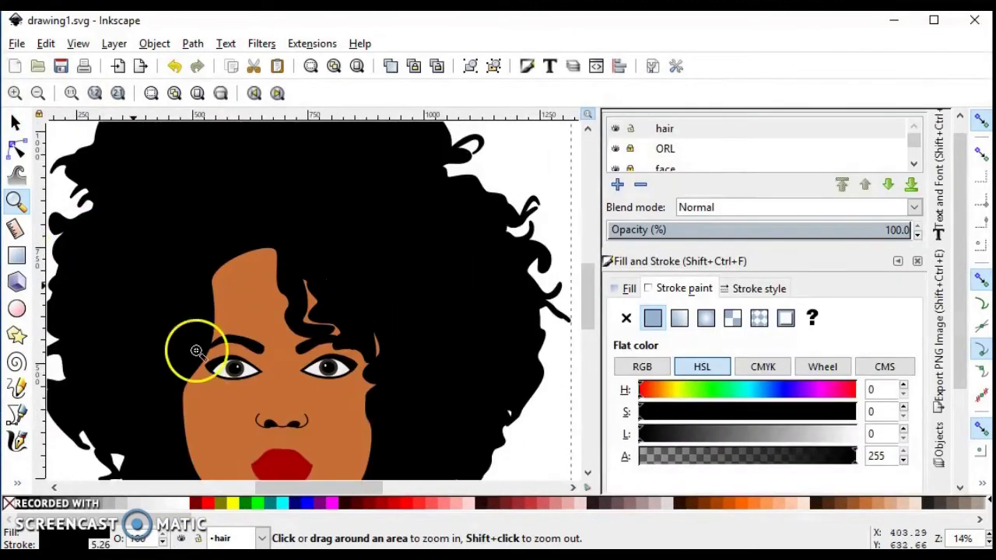
{"action": "left_click", "coordinate": [587, 472]}
{"action": "left_click", "coordinate": [15, 148]}
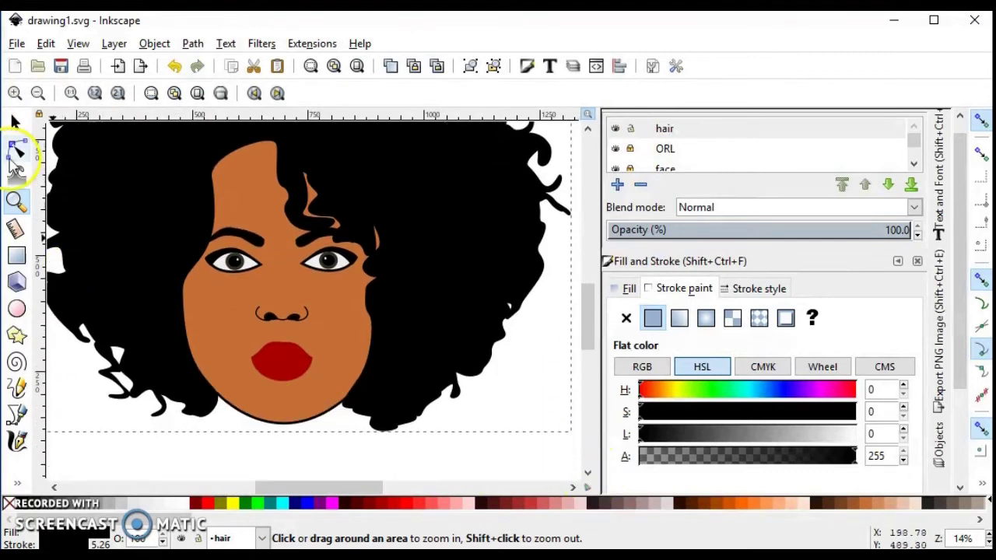
{"action": "double_click", "coordinate": [203, 253]}
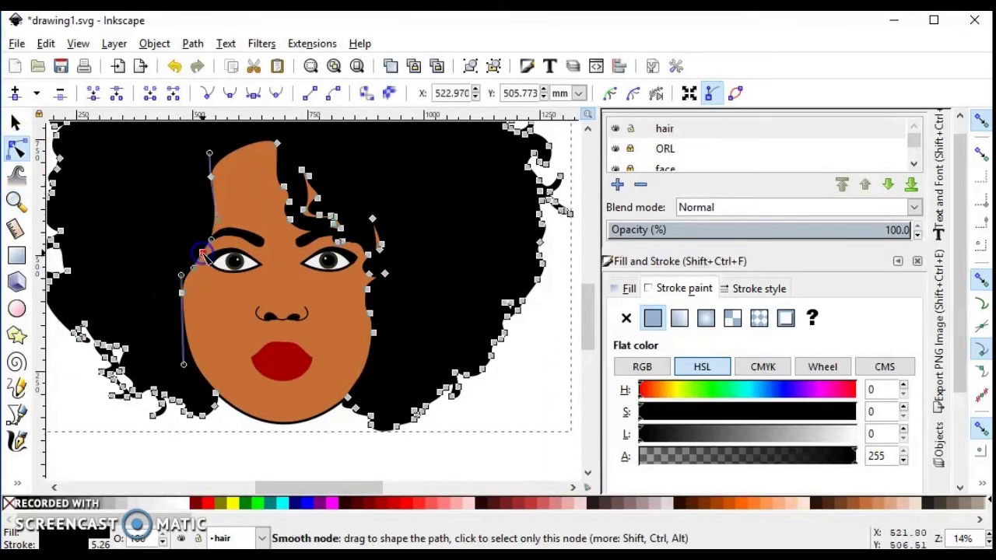
{"action": "left_click_drag", "start_coordinate": [181, 294], "coordinate": [200, 301]}
{"action": "left_click", "coordinate": [207, 384]}
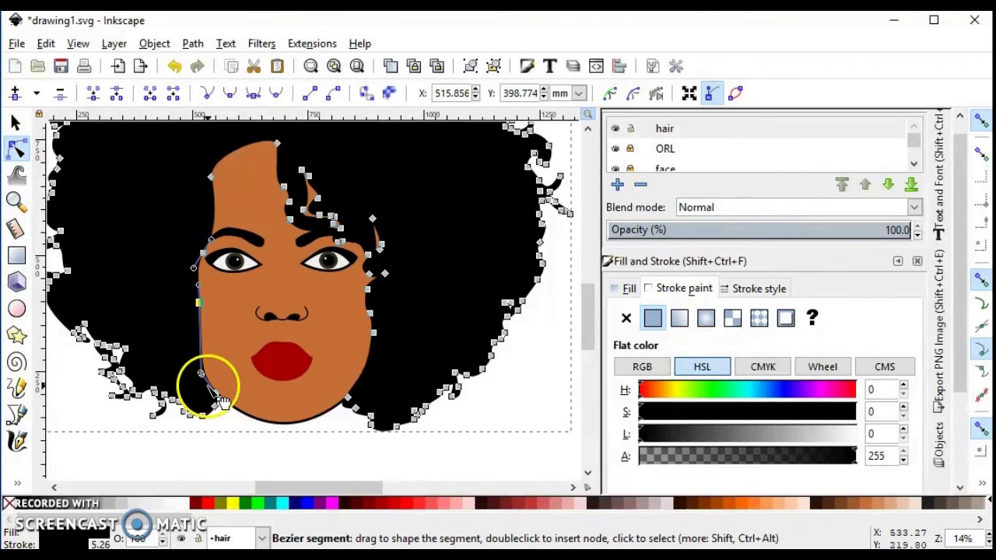
{"action": "left_click_drag", "start_coordinate": [201, 340], "coordinate": [196, 334]}
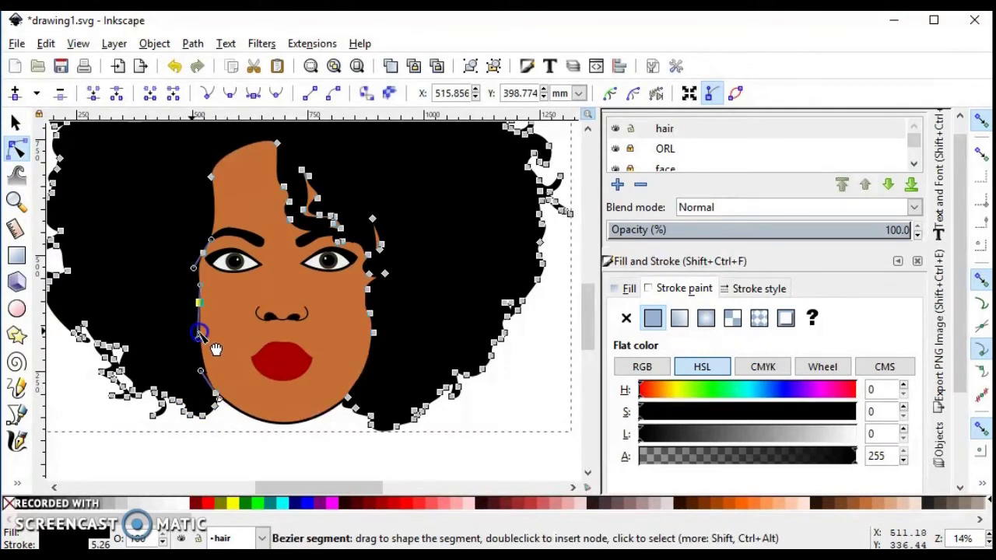
{"action": "left_click", "coordinate": [251, 455]}
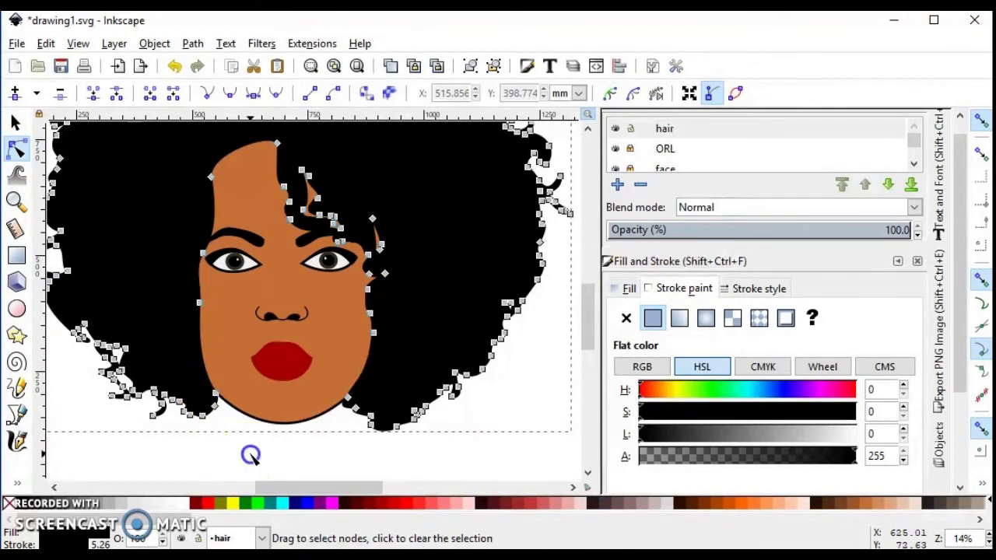
Step: Remove the left cheek node from the hair path and bend the remaining edge into a smooth curve down to the jaw
{"action": "left_click", "coordinate": [197, 278]}
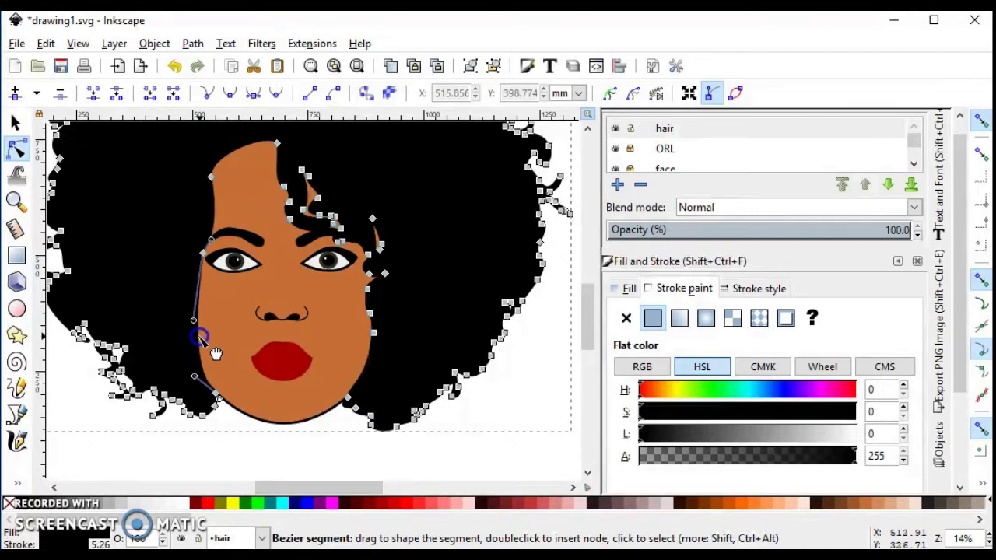
{"action": "left_click", "coordinate": [265, 440]}
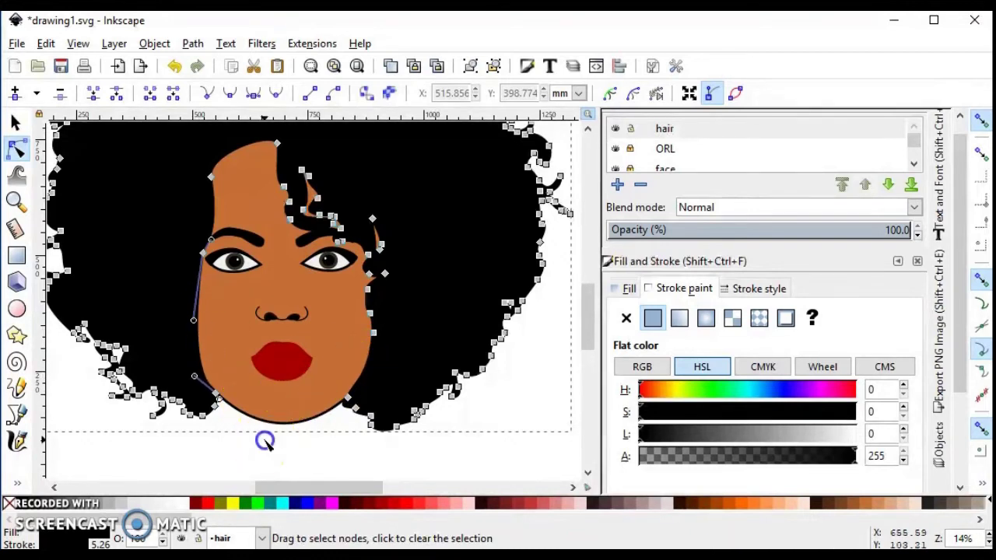
{"action": "left_click", "coordinate": [199, 327]}
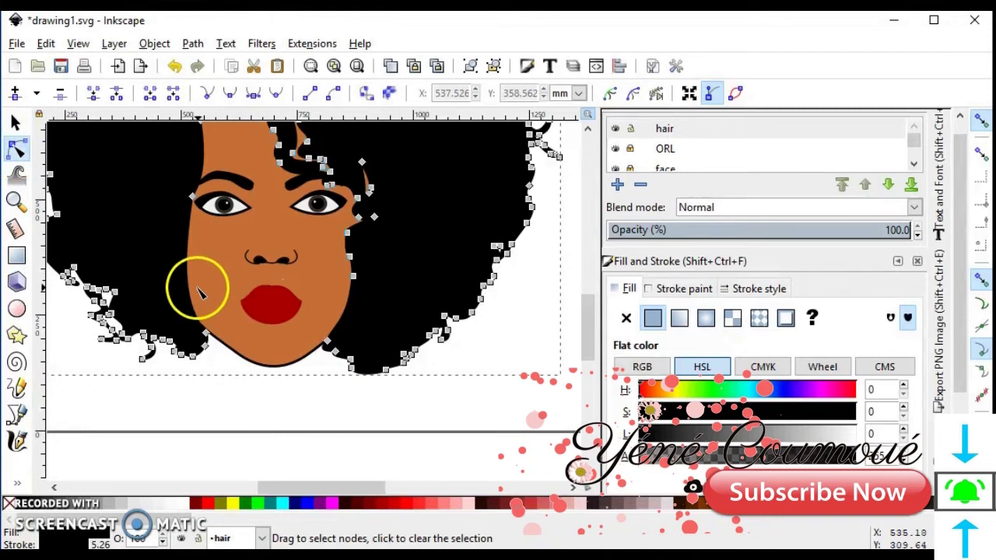
{"action": "mouse_move", "coordinate": [187, 290]}
{"action": "left_mouse_down"}
{"action": "mouse_move", "coordinate": [180, 280]}
{"action": "mouse_move", "coordinate": [215, 279]}
{"action": "mouse_move", "coordinate": [188, 271]}
{"action": "left_mouse_up"}
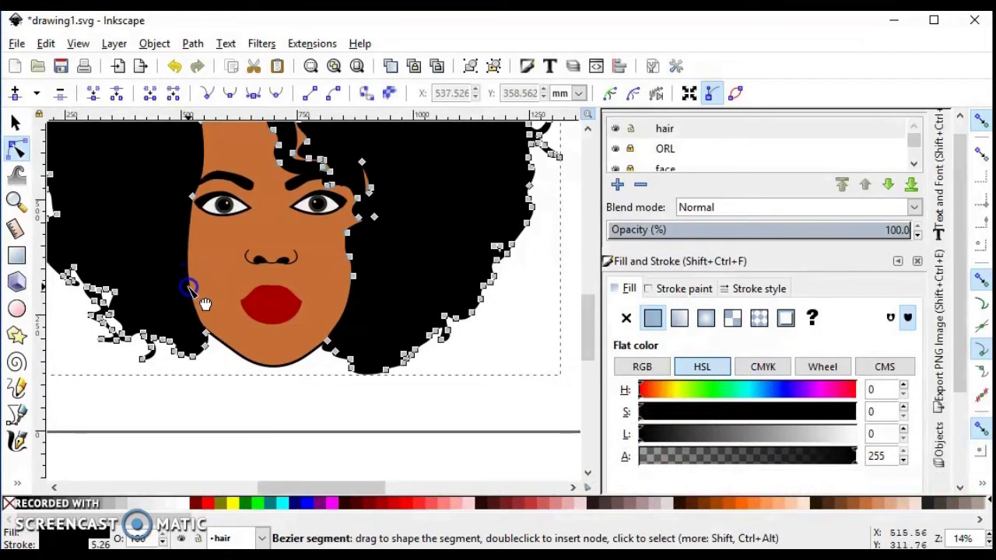
{"action": "left_click_drag", "start_coordinate": [188, 286], "coordinate": [189, 287]}
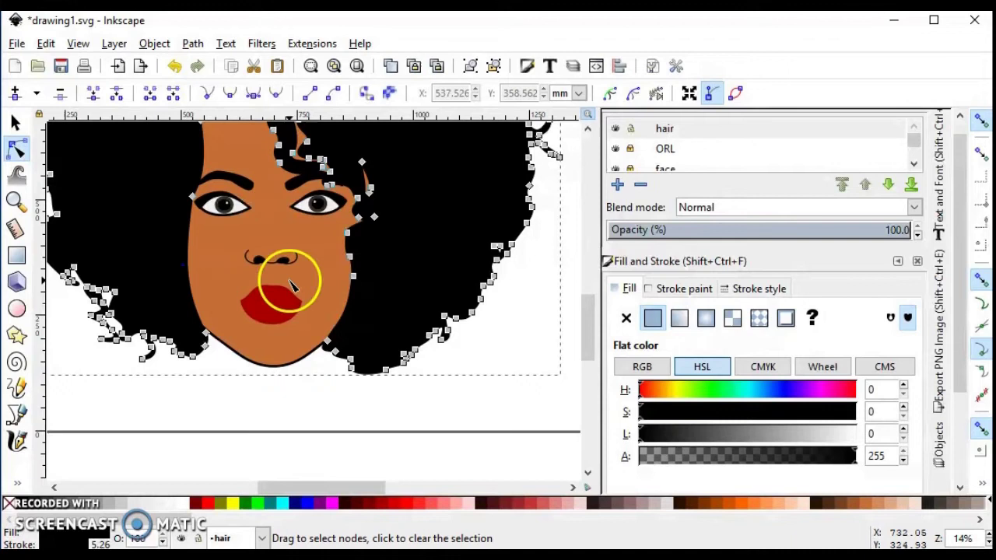
Step: Remove the two uneven nodes along the right cheek's hair edge and reshape that edge outward
{"action": "left_click_drag", "start_coordinate": [369, 301], "coordinate": [369, 300]}
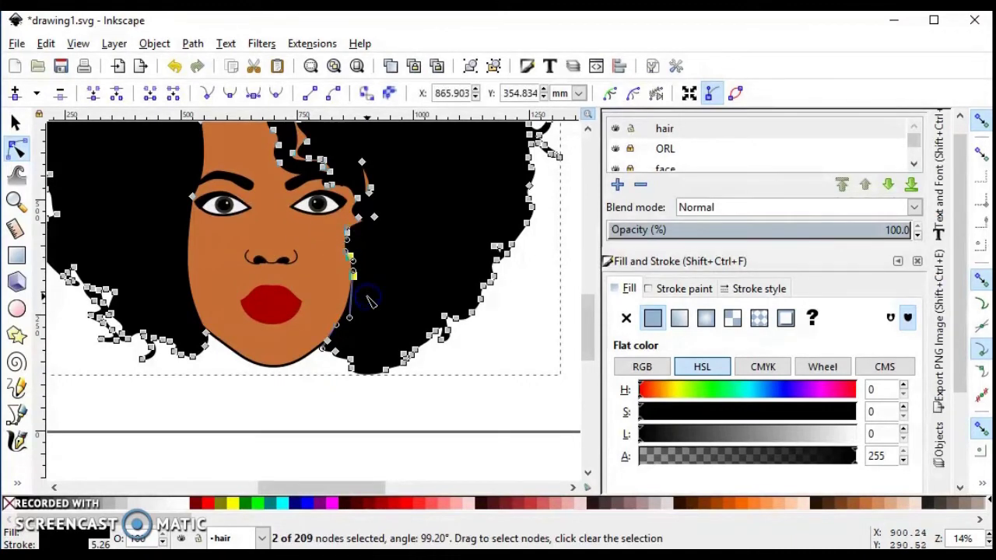
{"action": "left_click", "coordinate": [294, 448]}
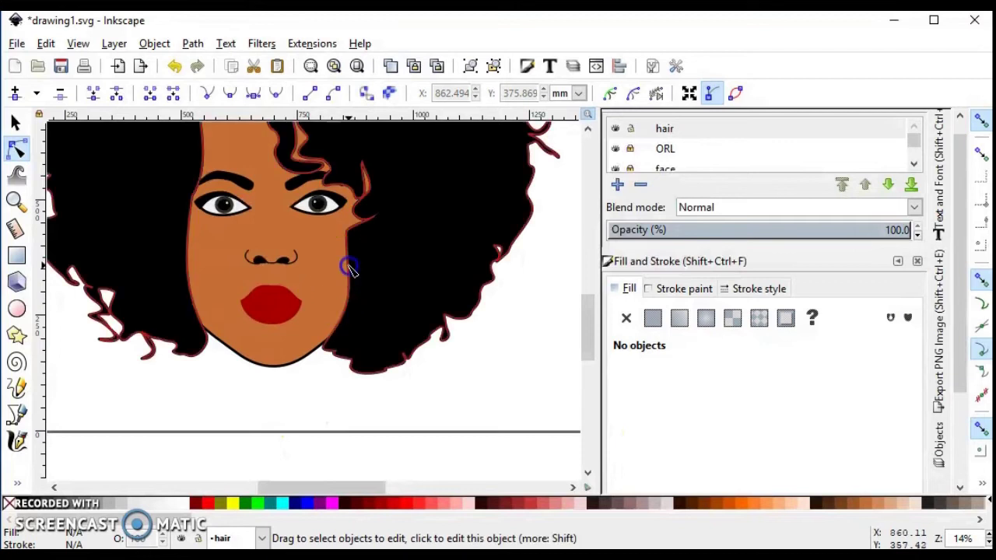
{"action": "left_click", "coordinate": [345, 267]}
Step: Shift the hair node at the lower left jaw inward and bend the left cheek edge to slim the jawline
{"action": "left_click_drag", "start_coordinate": [207, 337], "coordinate": [226, 337]}
{"action": "left_click_drag", "start_coordinate": [195, 277], "coordinate": [213, 303]}
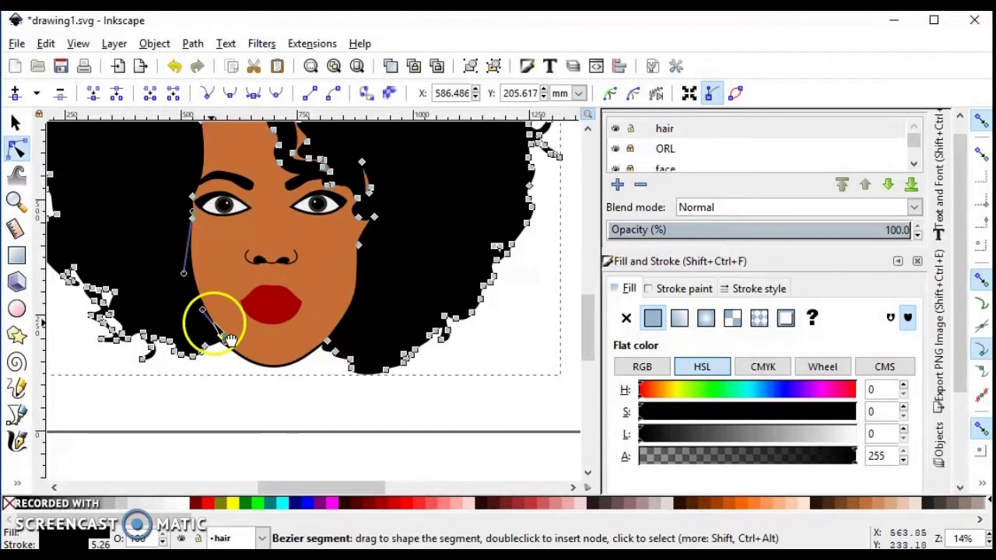
{"action": "left_click", "coordinate": [255, 307]}
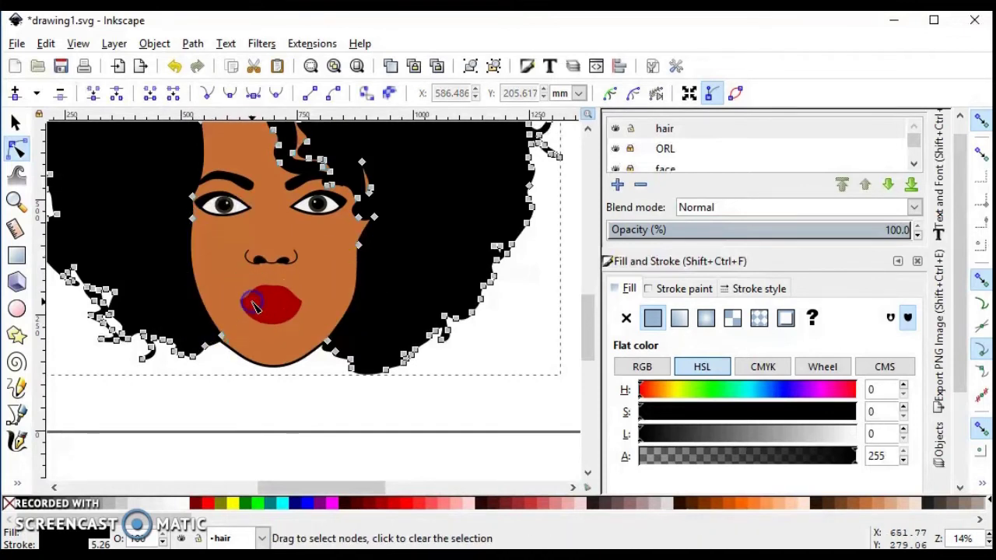
{"action": "left_click", "coordinate": [222, 336]}
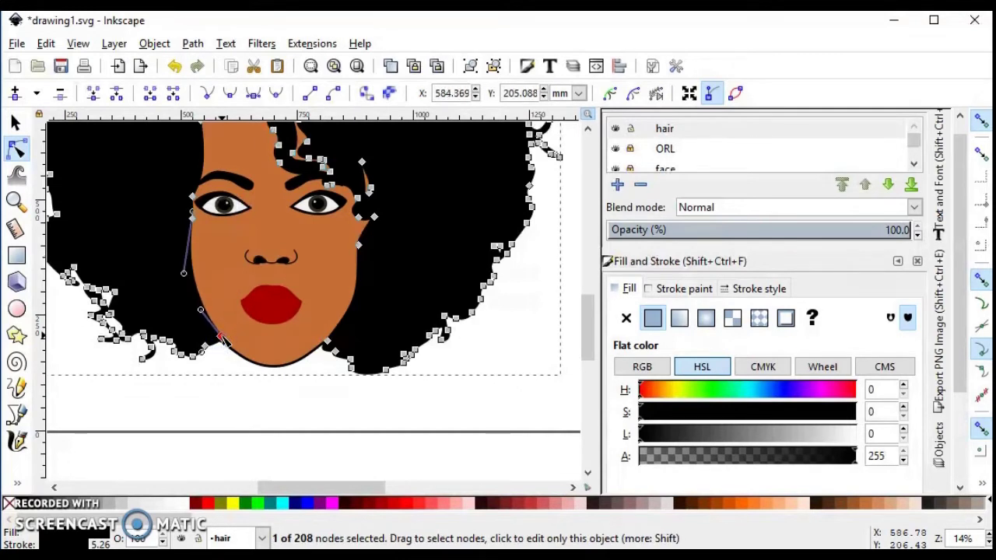
{"action": "left_click", "coordinate": [238, 380]}
{"action": "left_click", "coordinate": [236, 379]}
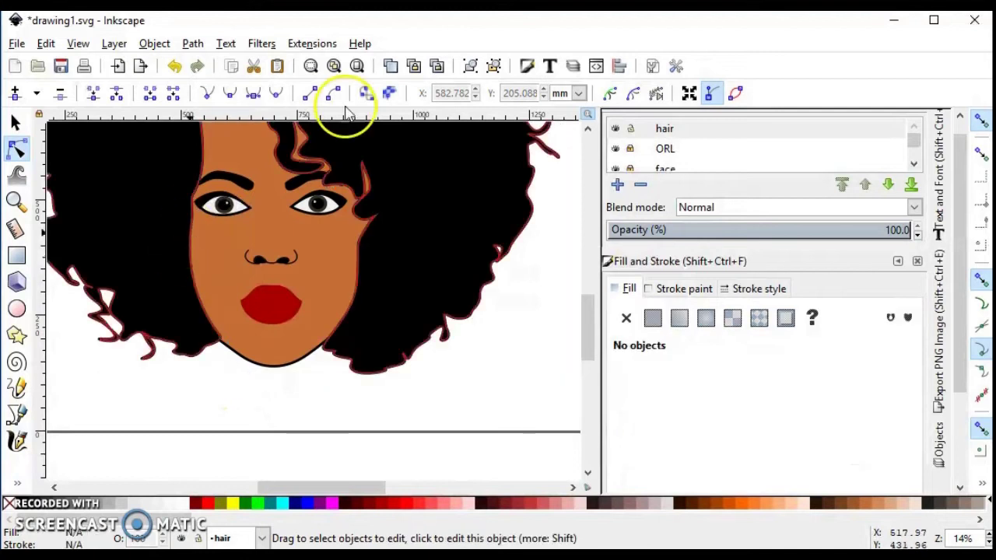
Step: Reshape the hair edge around the forehead, lowering the hairline and widening the left temple and cheek
{"action": "left_click", "coordinate": [588, 130]}
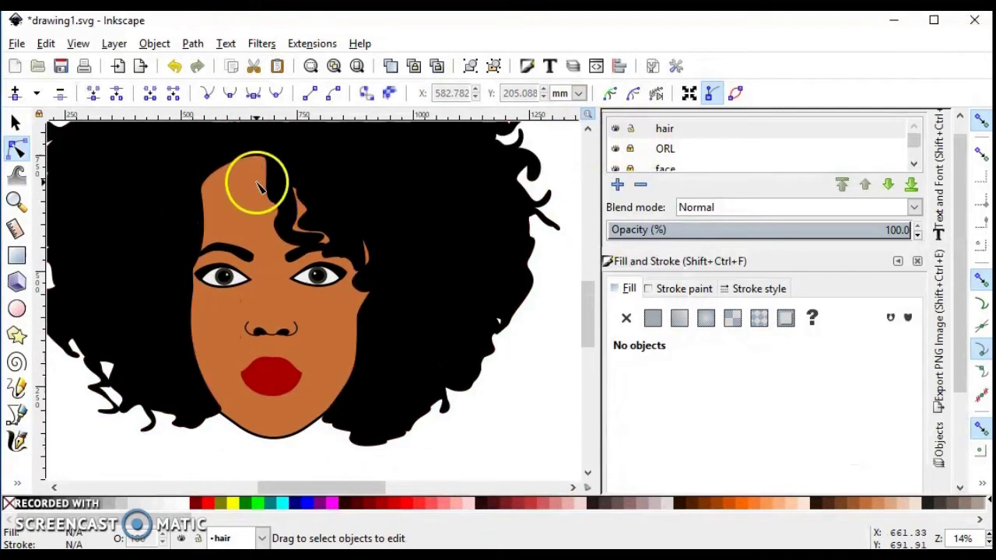
{"action": "left_click", "coordinate": [222, 222]}
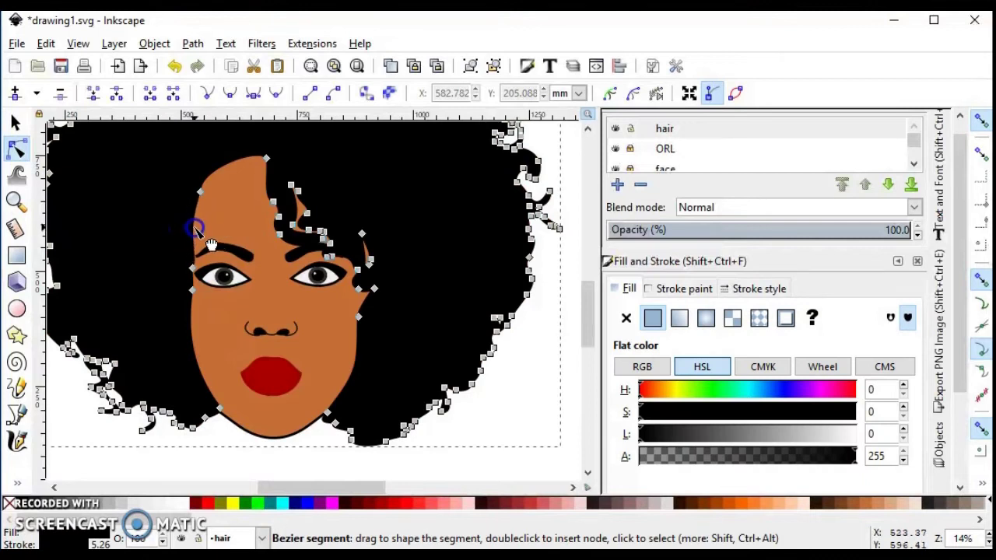
{"action": "left_click", "coordinate": [218, 168]}
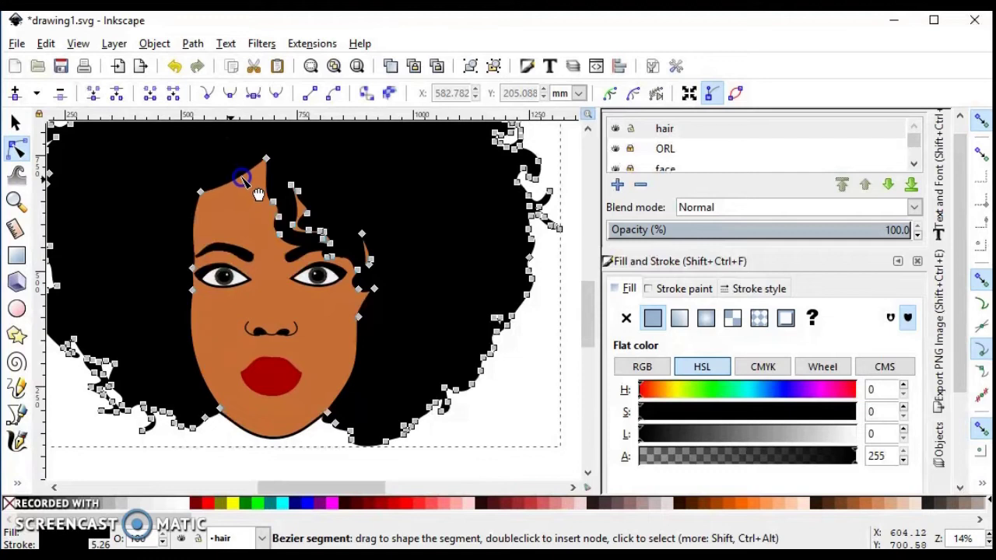
{"action": "left_click_drag", "start_coordinate": [242, 177], "coordinate": [195, 369]}
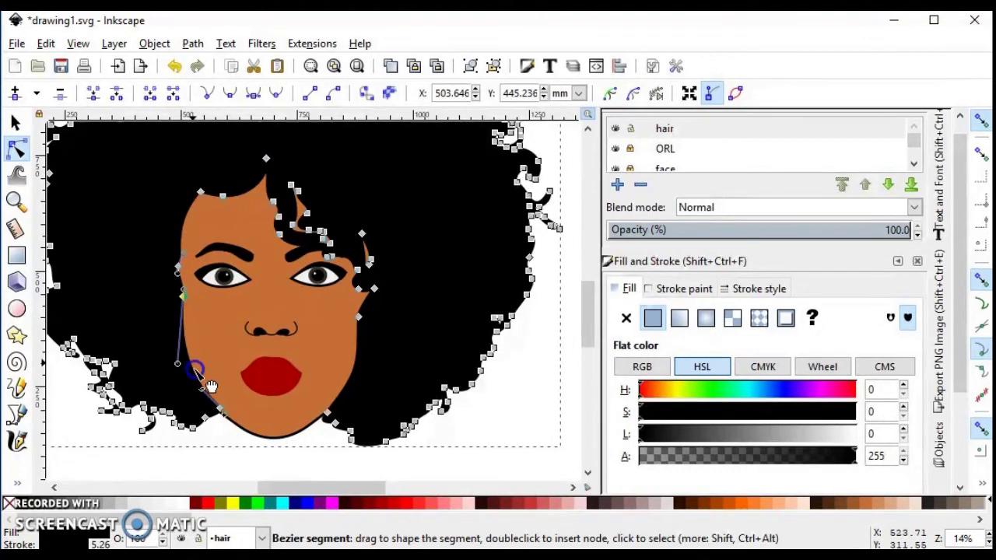
{"action": "left_click", "coordinate": [192, 434]}
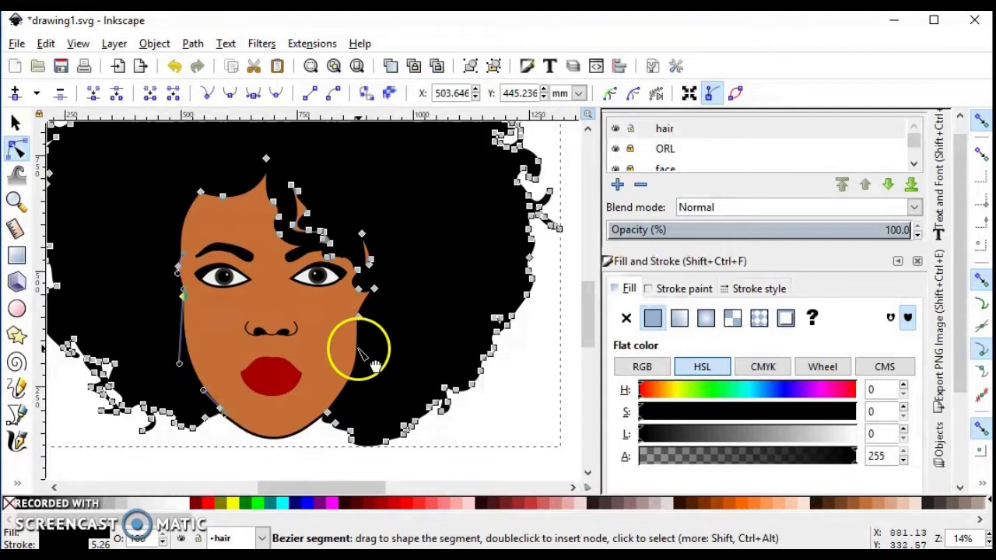
Step: Move the hair node beside the right cheek up toward the eye and bend the edge below it to round the cheek
{"action": "left_click", "coordinate": [363, 306]}
{"action": "left_click_drag", "start_coordinate": [362, 307], "coordinate": [364, 308]}
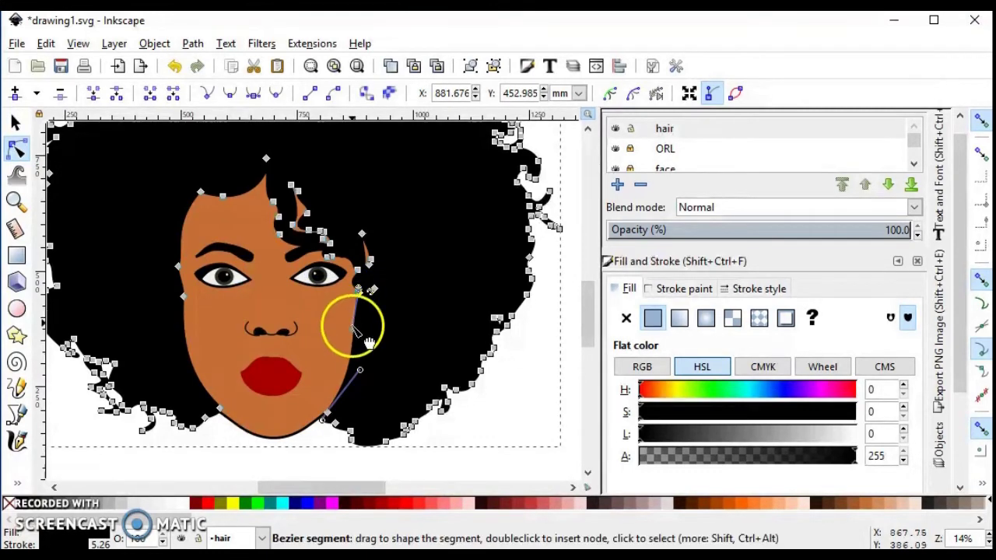
{"action": "left_click_drag", "start_coordinate": [351, 329], "coordinate": [355, 338]}
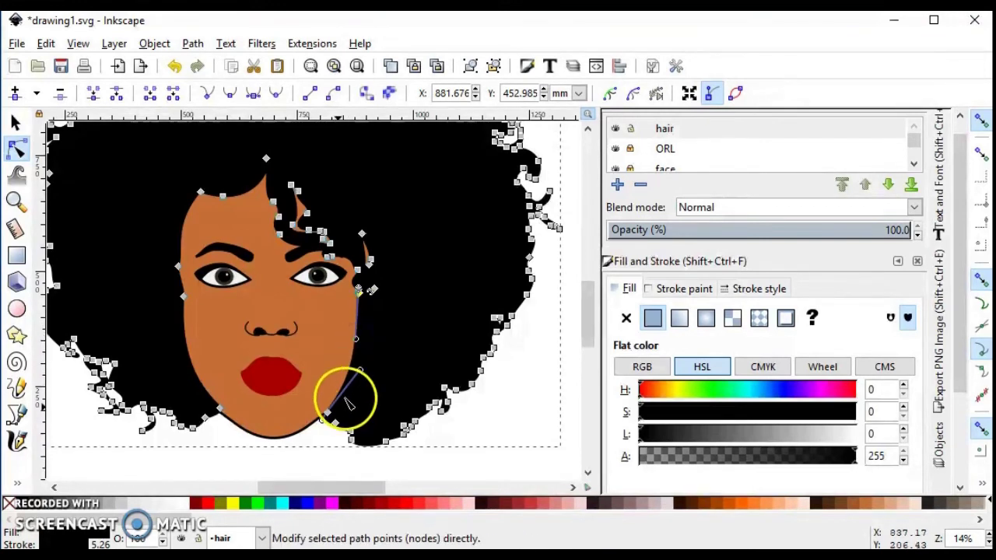
Step: Deselect the hair and change the lips' fill to the brighter red d40000
{"action": "left_click", "coordinate": [511, 418]}
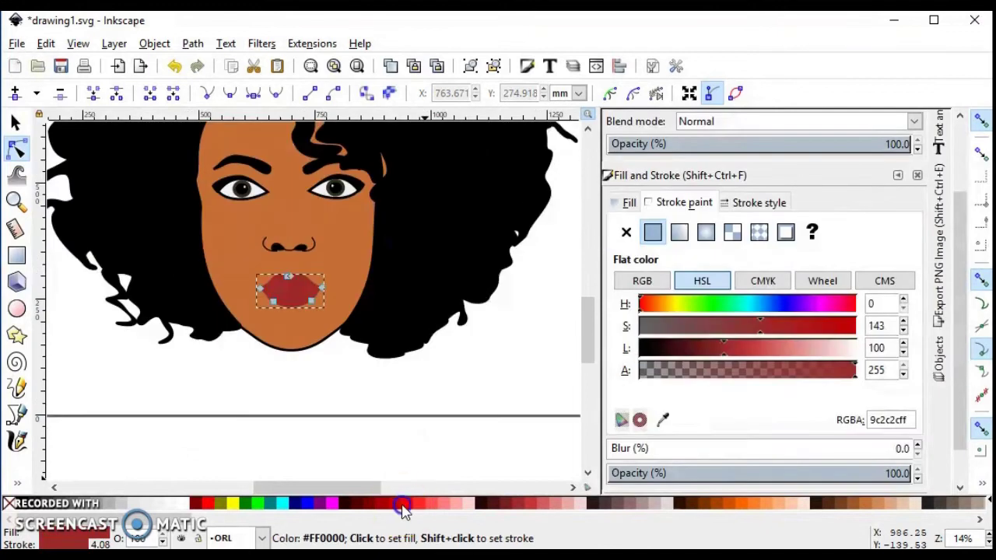
{"action": "left_click", "coordinate": [399, 506]}
{"action": "left_click", "coordinate": [393, 507]}
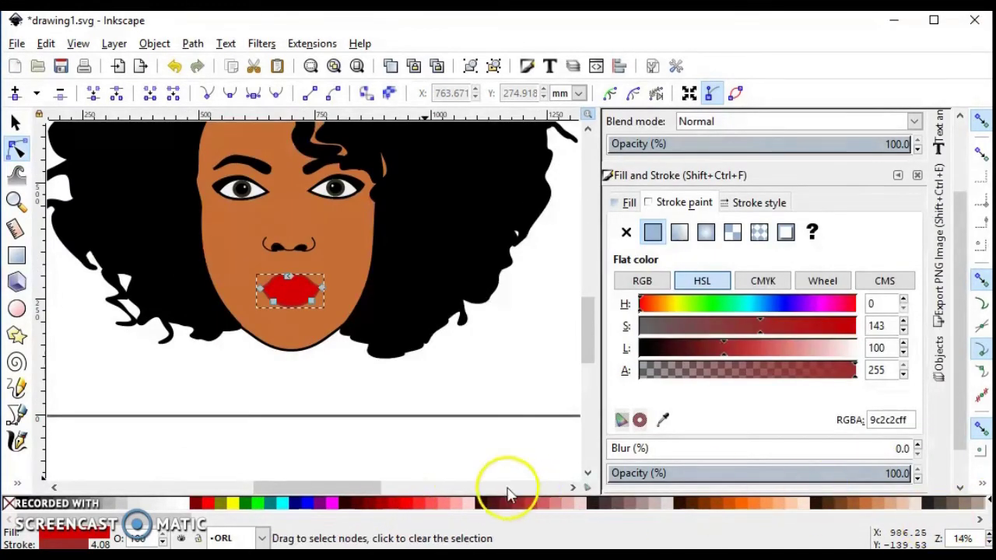
Step: Recolour the lips' outline by sampling the red lip fill and darkening it slightly to ce0000ff
{"action": "left_click", "coordinate": [17, 204]}
{"action": "left_click", "coordinate": [300, 293]}
{"action": "left_click", "coordinate": [195, 259]}
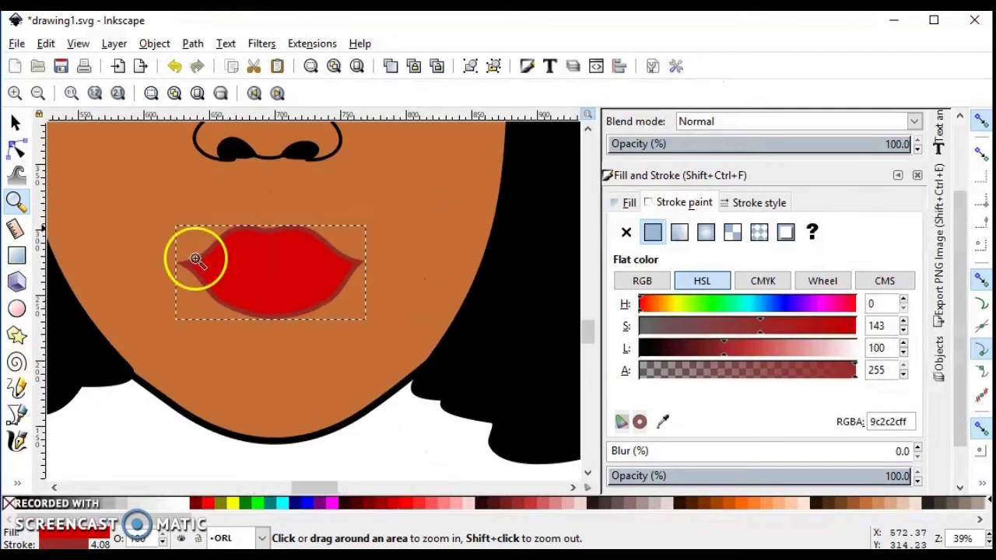
{"action": "left_click", "coordinate": [662, 421]}
{"action": "left_click", "coordinate": [299, 247]}
{"action": "left_click", "coordinate": [662, 421]}
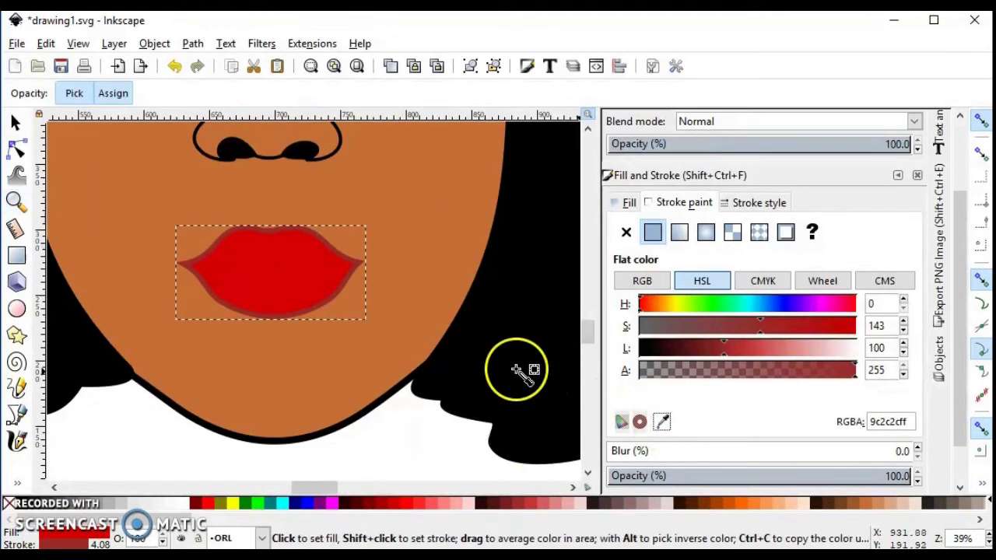
{"action": "left_click", "coordinate": [291, 272]}
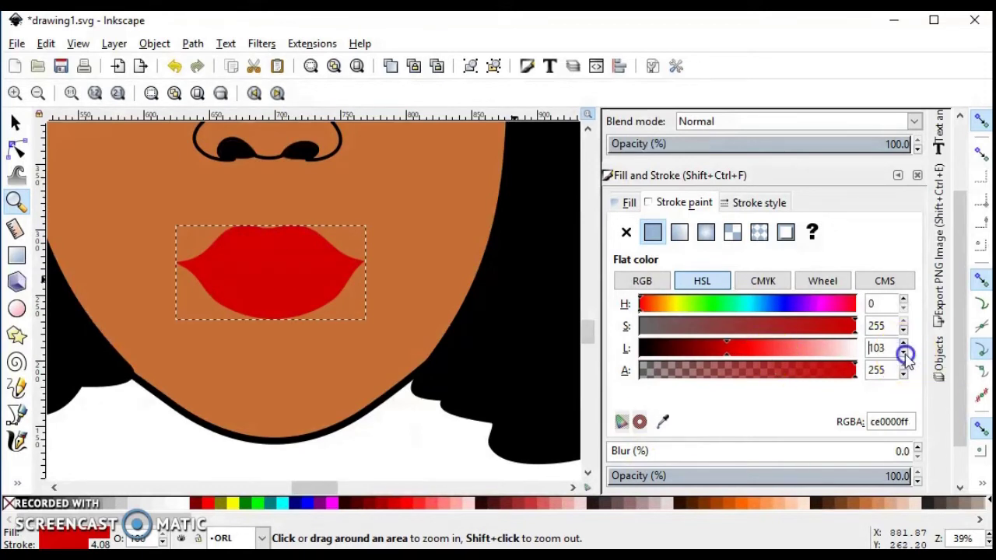
{"action": "left_click", "coordinate": [37, 92]}
{"action": "left_click", "coordinate": [38, 93]}
{"action": "left_click", "coordinate": [37, 93]}
{"action": "left_click", "coordinate": [37, 93]}
{"action": "left_click", "coordinate": [15, 122]}
{"action": "left_click", "coordinate": [167, 329]}
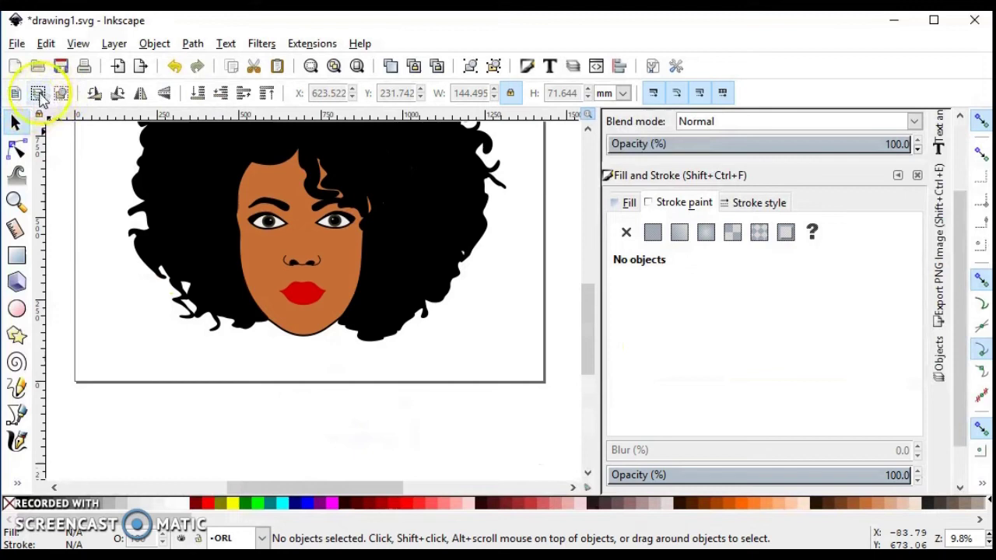
Step: Draw a straight mouth line across the lips from the left corner to the right corner
{"action": "left_click", "coordinate": [14, 202]}
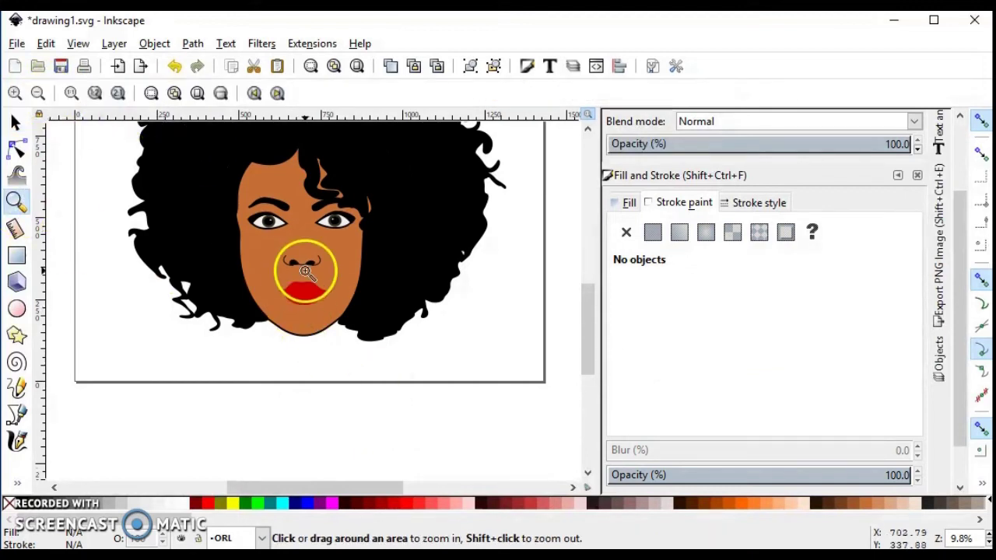
{"action": "left_click", "coordinate": [308, 298]}
{"action": "left_click", "coordinate": [308, 298]}
{"action": "left_click", "coordinate": [17, 413]}
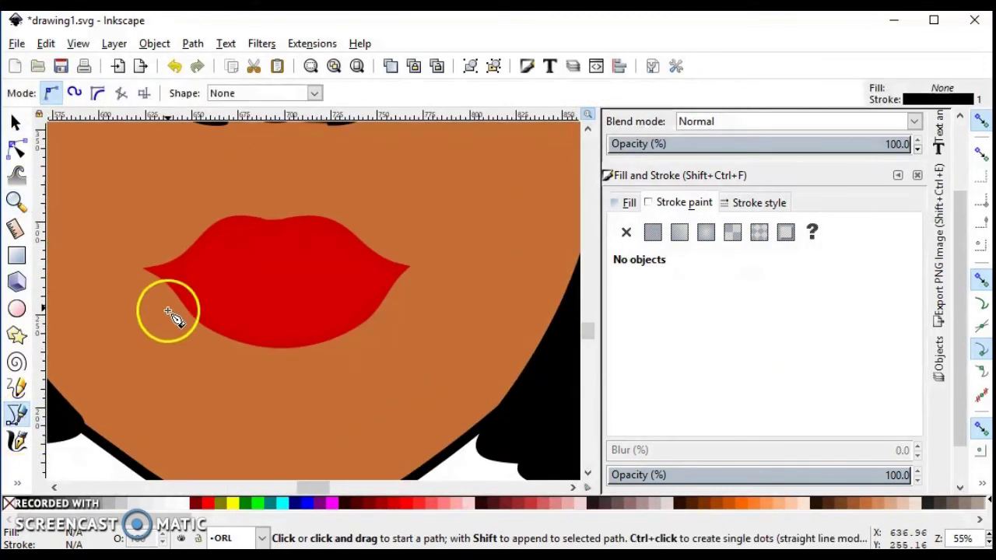
{"action": "left_click", "coordinate": [154, 270]}
{"action": "left_click", "coordinate": [403, 269]}
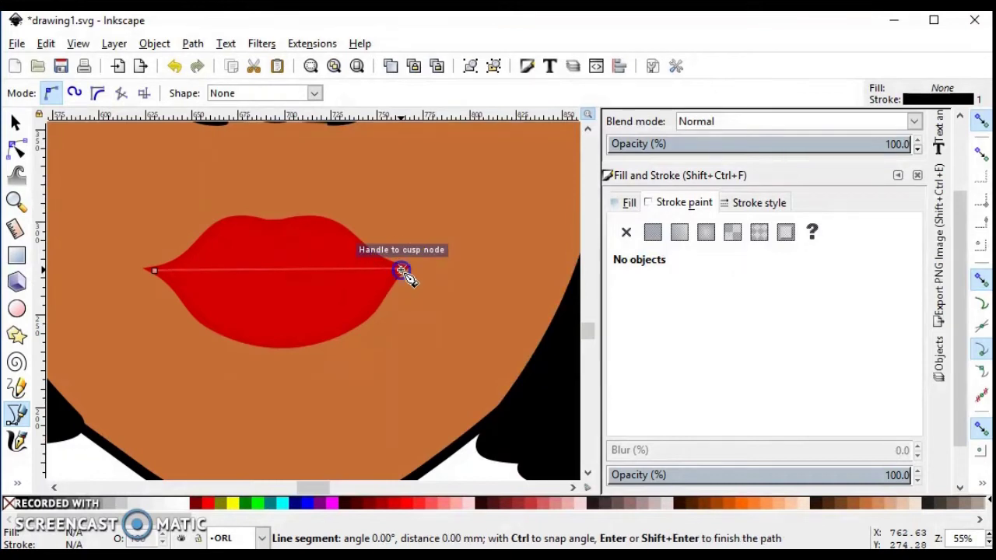
{"action": "key", "text": "Return"}
{"action": "left_click", "coordinate": [18, 150]}
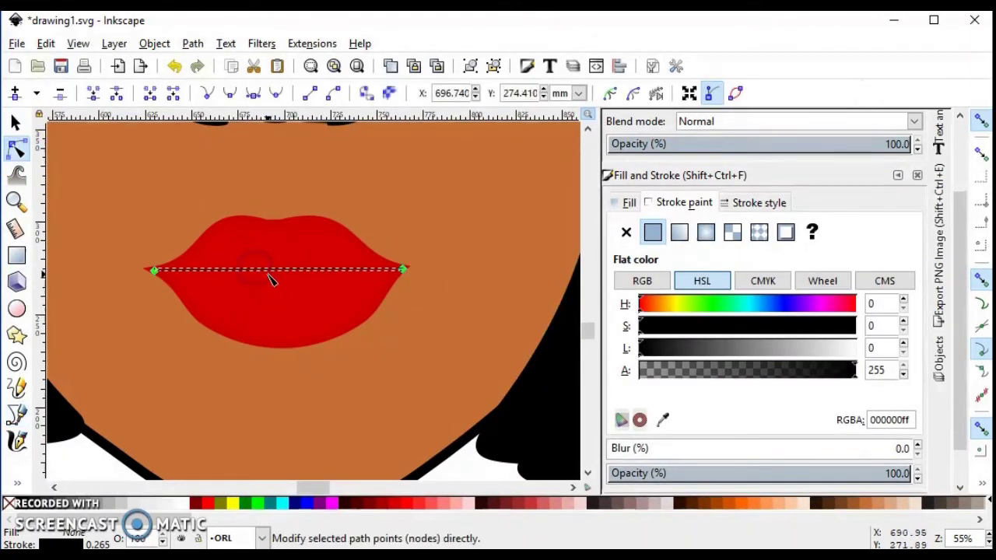
Step: Add two nodes to the middle part of the mouth line and bend the segment between them slightly downward
{"action": "double_click", "coordinate": [243, 270]}
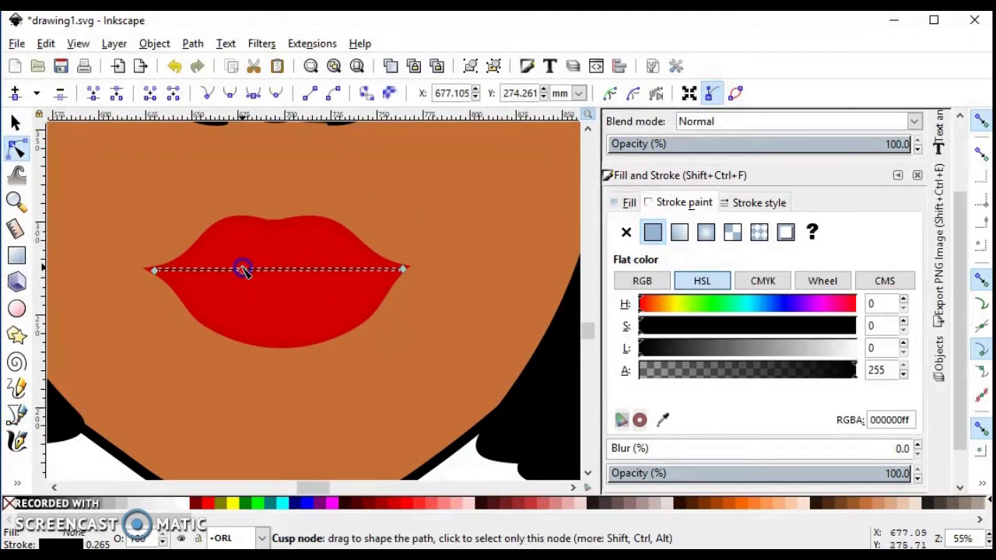
{"action": "left_click", "coordinate": [311, 269]}
{"action": "double_click", "coordinate": [316, 269]}
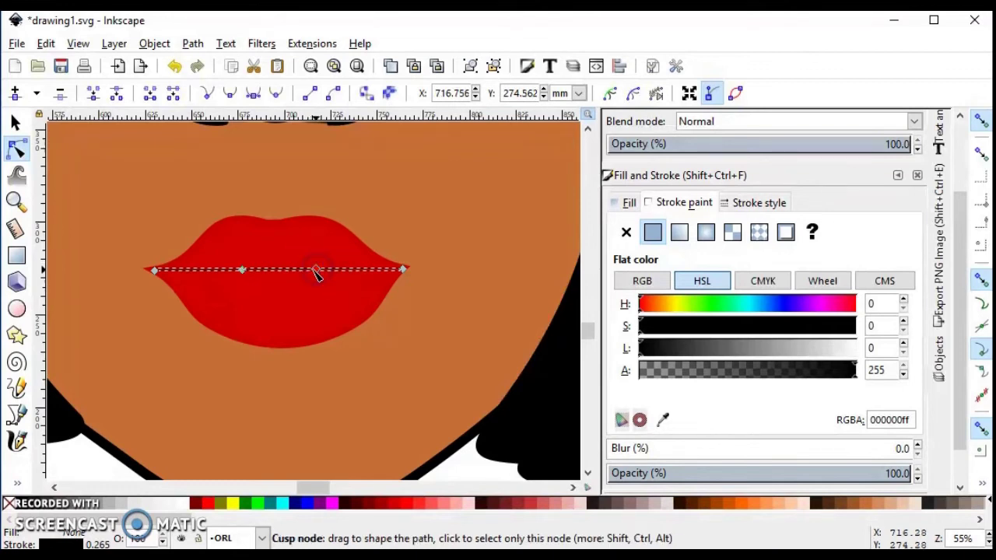
{"action": "left_click_drag", "start_coordinate": [278, 274], "coordinate": [279, 273]}
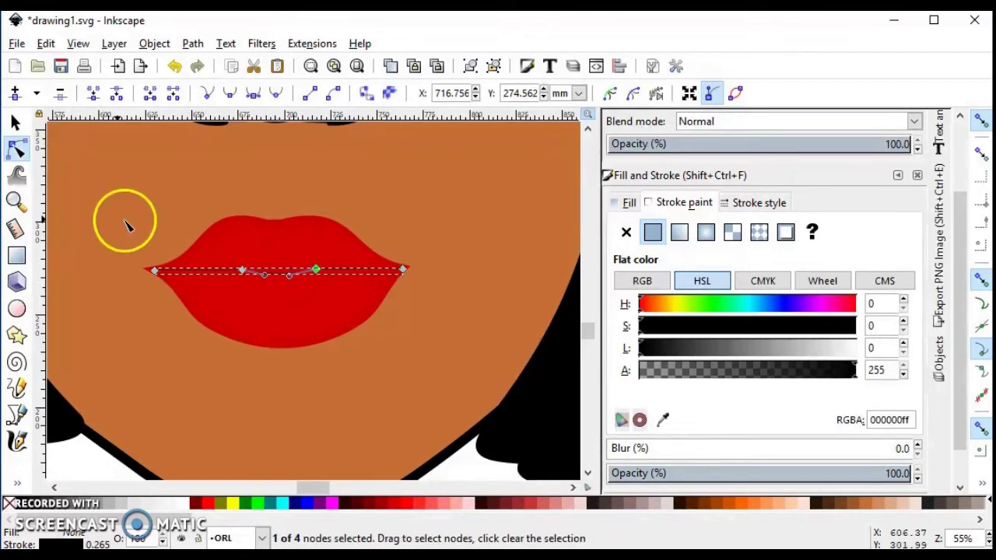
Step: Set the mouth line's stroke width to 2.265 mm
{"action": "left_click", "coordinate": [16, 203]}
{"action": "left_click", "coordinate": [291, 284]}
{"action": "left_click", "coordinate": [291, 284]}
{"action": "left_click", "coordinate": [291, 284]}
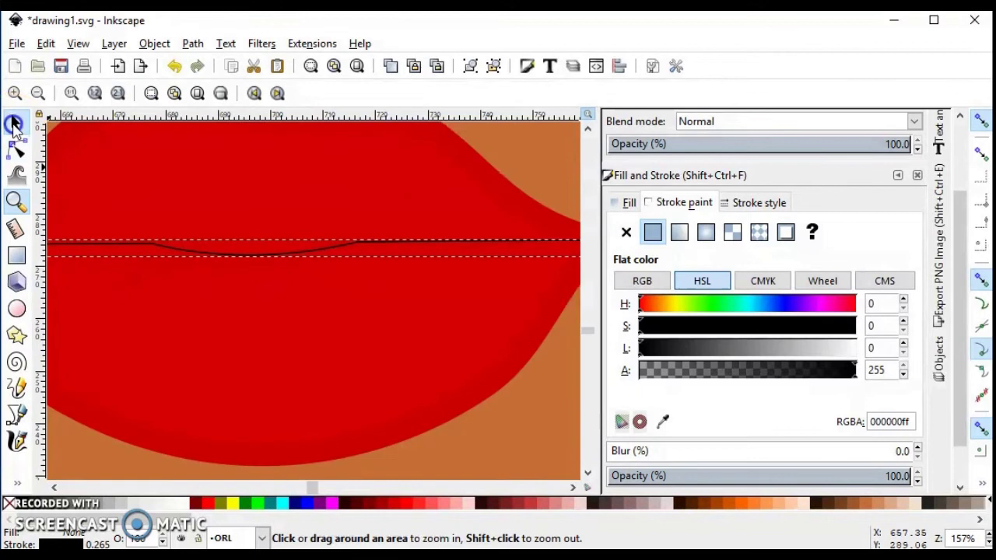
{"action": "left_click", "coordinate": [15, 122]}
{"action": "left_click", "coordinate": [97, 428]}
{"action": "left_click", "coordinate": [18, 149]}
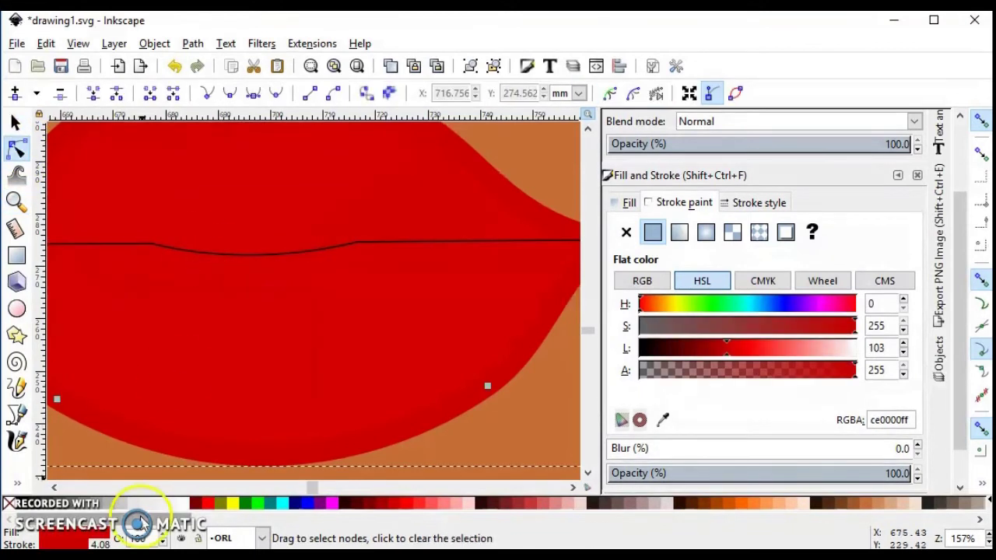
{"action": "left_click", "coordinate": [180, 257]}
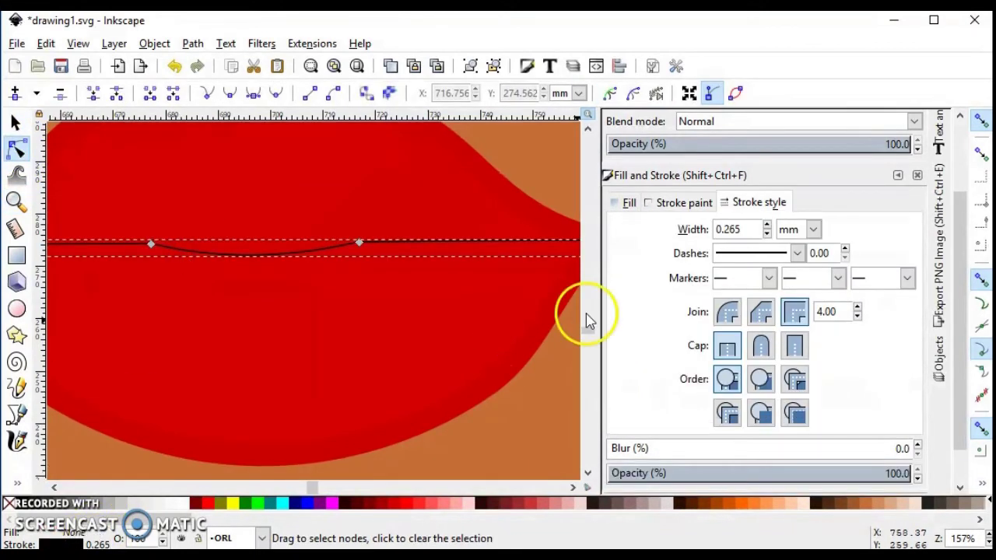
{"action": "key", "text": "Return"}
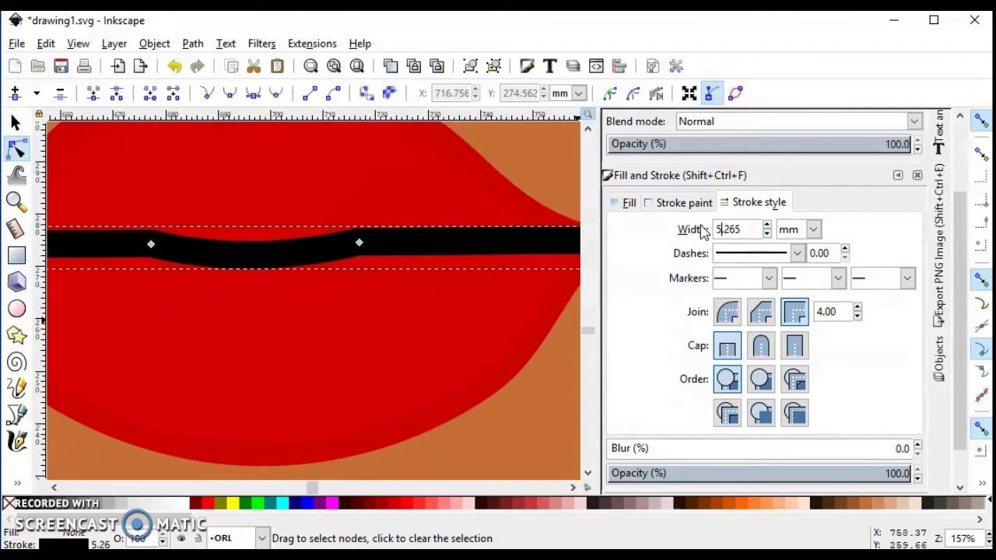
{"action": "type", "text": "2."}
{"action": "key", "text": "Return"}
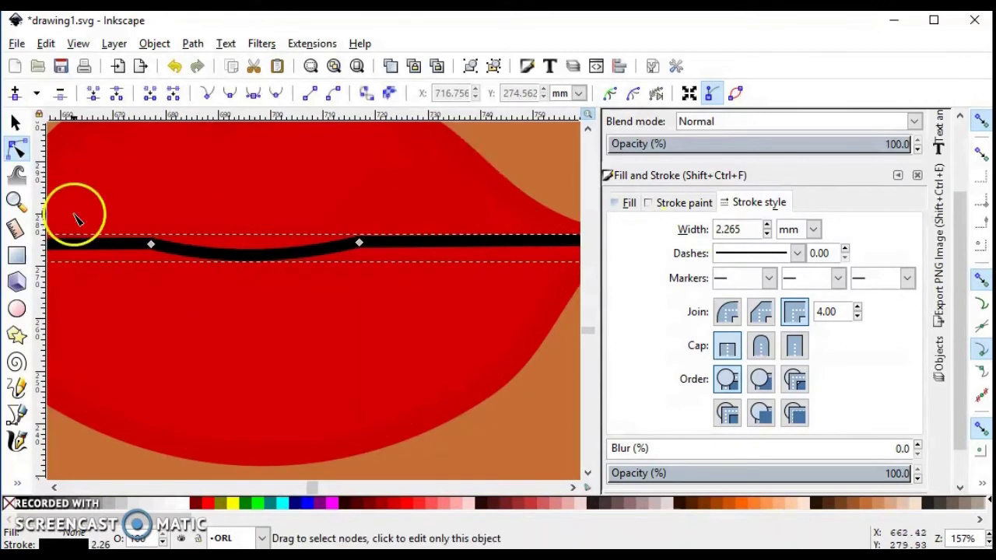
Step: Bend the mouth line's two outer segments slightly upward to form a gentle wave
{"action": "left_click", "coordinate": [15, 202]}
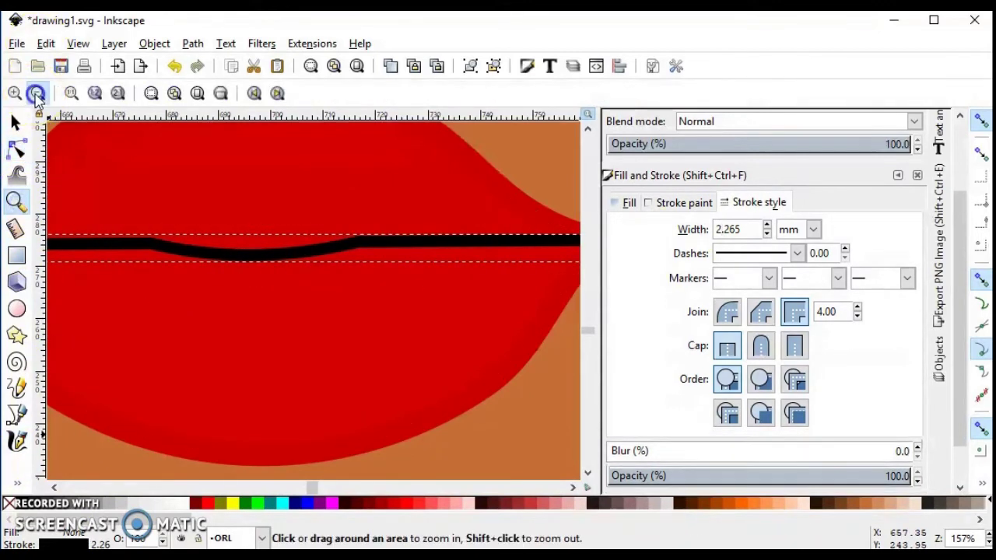
{"action": "left_click", "coordinate": [37, 94]}
{"action": "left_click", "coordinate": [309, 289]}
{"action": "left_click", "coordinate": [17, 149]}
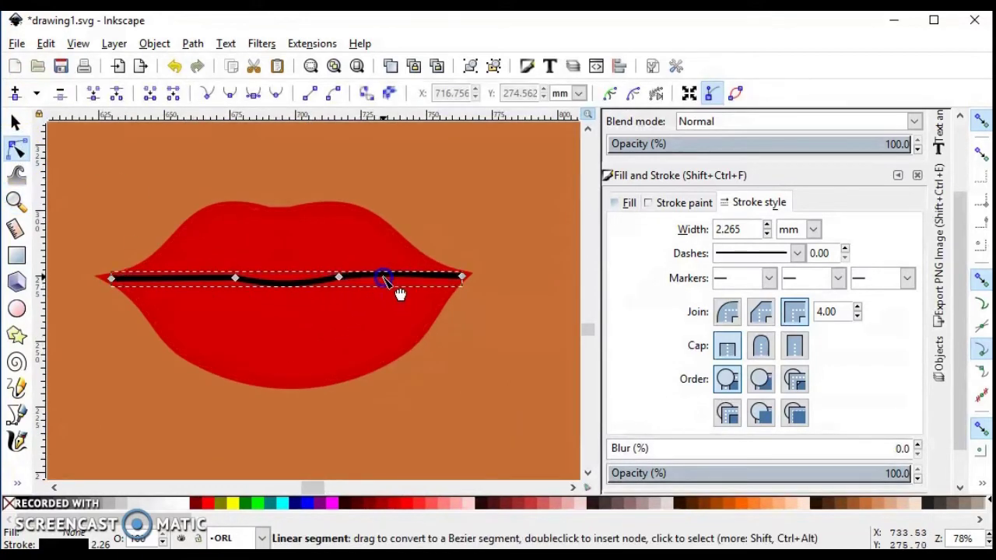
{"action": "left_click_drag", "start_coordinate": [382, 278], "coordinate": [382, 273]}
{"action": "left_click_drag", "start_coordinate": [168, 279], "coordinate": [169, 275]}
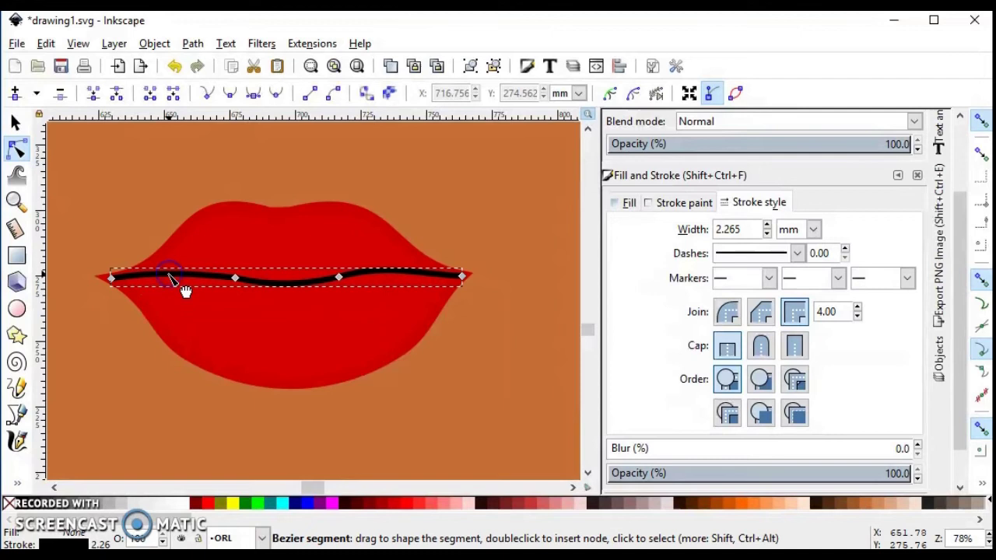
{"action": "left_click", "coordinate": [356, 310]}
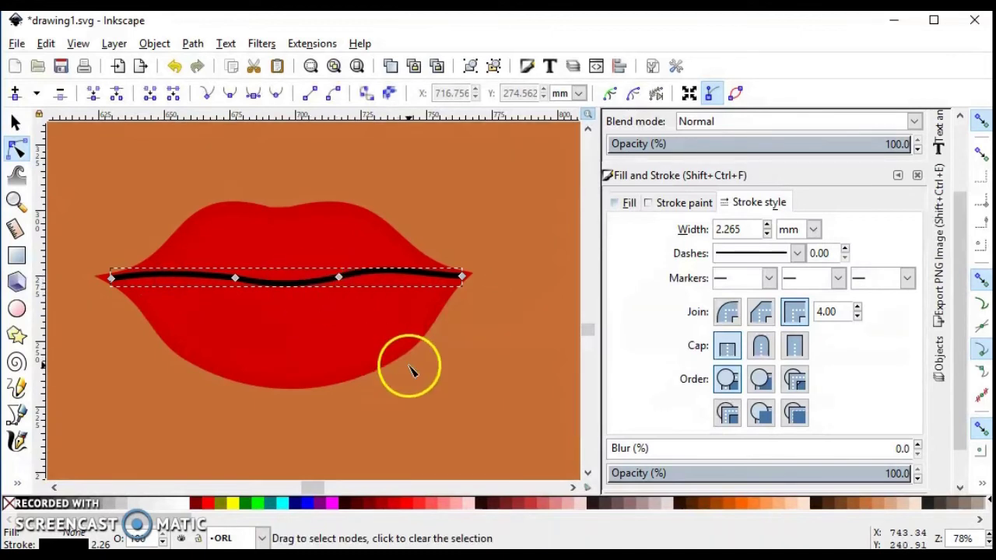
Step: Recolour the mouth line's stroke from the lips' red to the darker c20000ff and blur it by 1%
{"action": "left_click", "coordinate": [80, 544]}
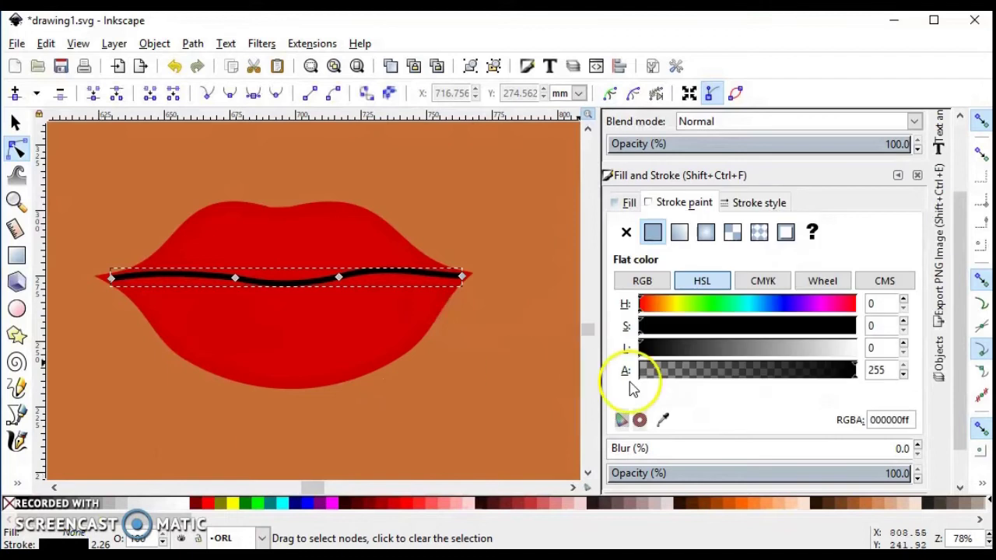
{"action": "left_click", "coordinate": [659, 420]}
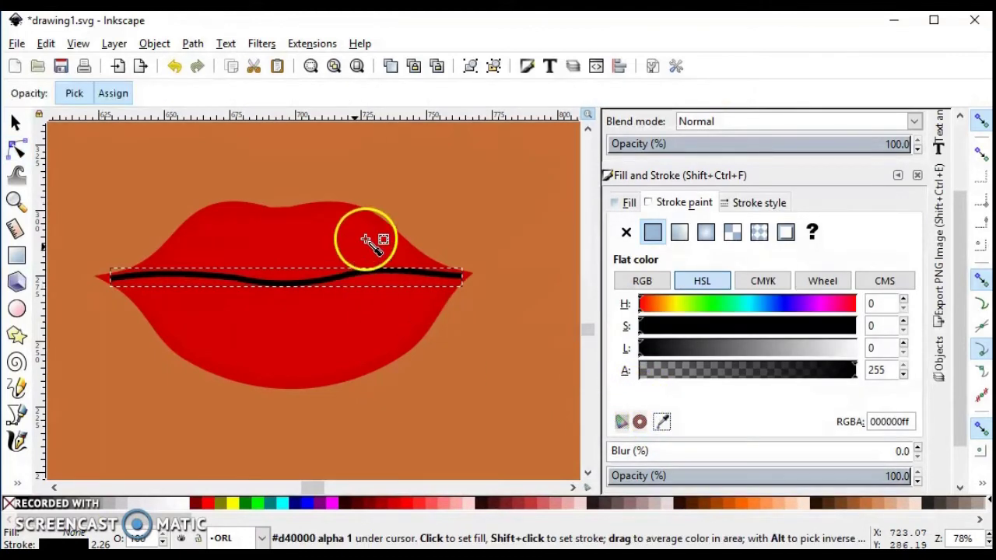
{"action": "left_click", "coordinate": [389, 228]}
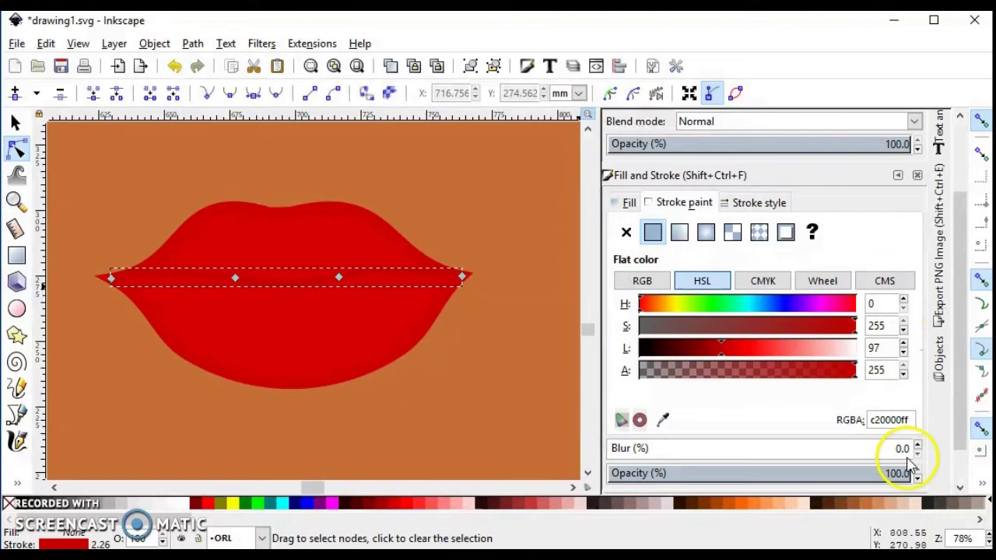
{"action": "left_click", "coordinate": [918, 445]}
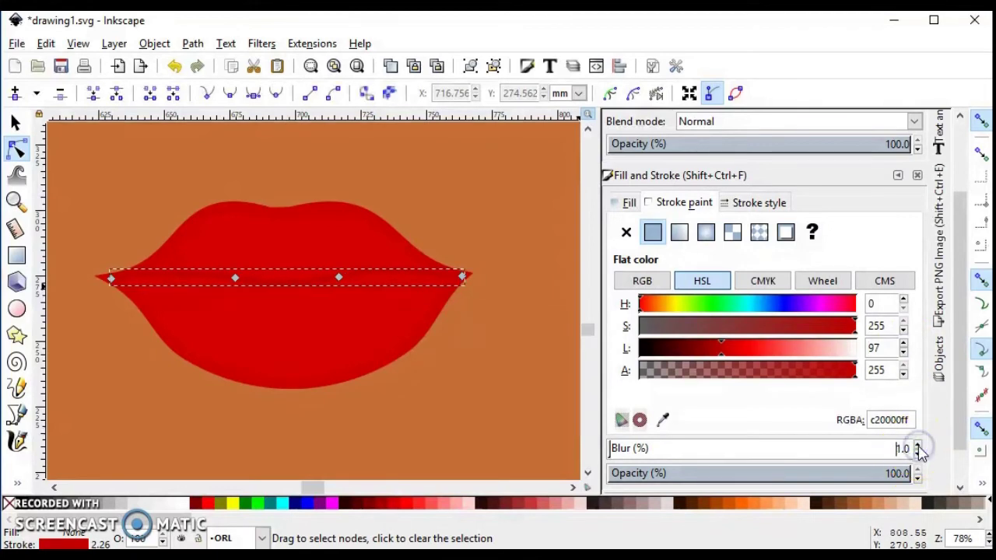
{"action": "left_click", "coordinate": [467, 400]}
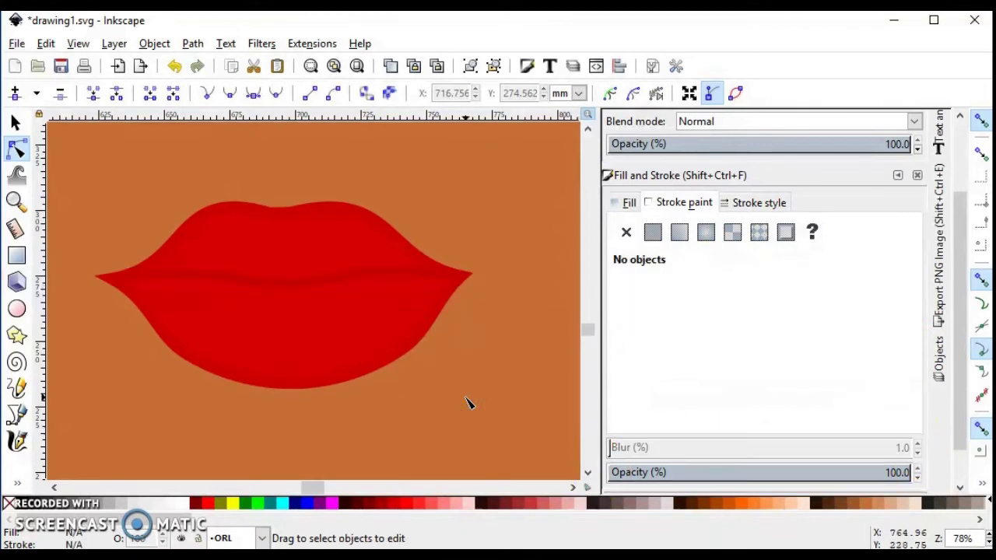
Step: Adjust the mouth line's left end node at the corner of the lips and clear the selection
{"action": "left_click", "coordinate": [201, 276]}
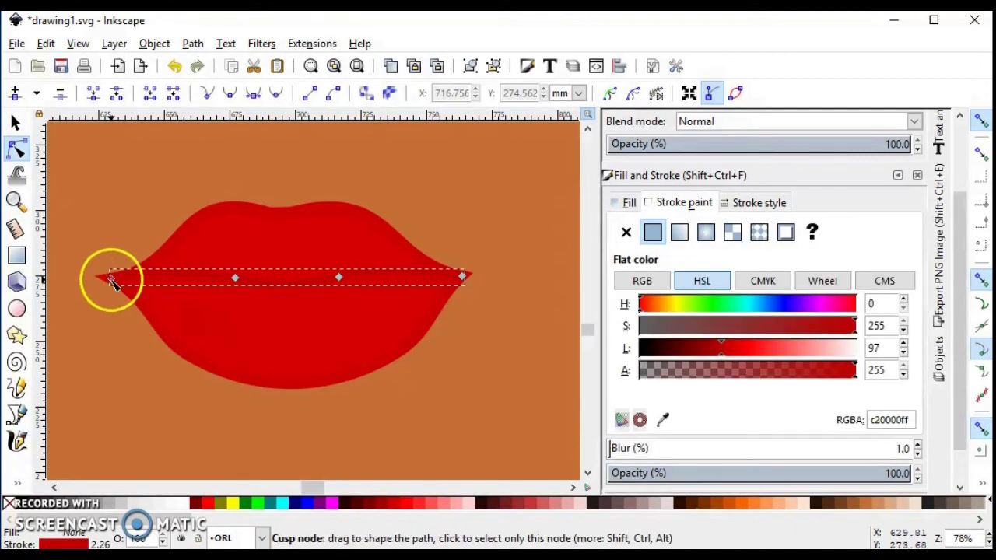
{"action": "left_click_drag", "start_coordinate": [112, 281], "coordinate": [107, 281]}
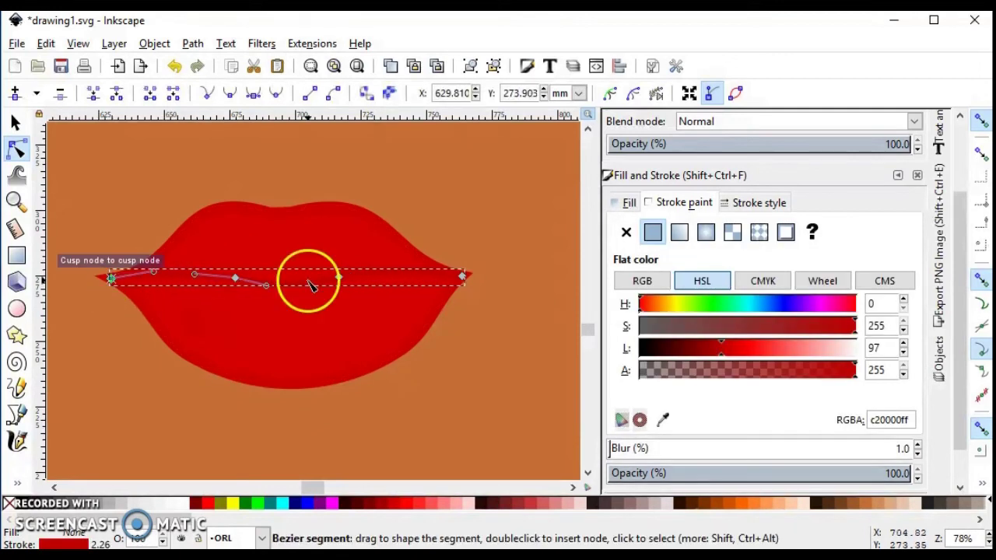
{"action": "left_click", "coordinate": [469, 393]}
{"action": "left_click", "coordinate": [467, 391]}
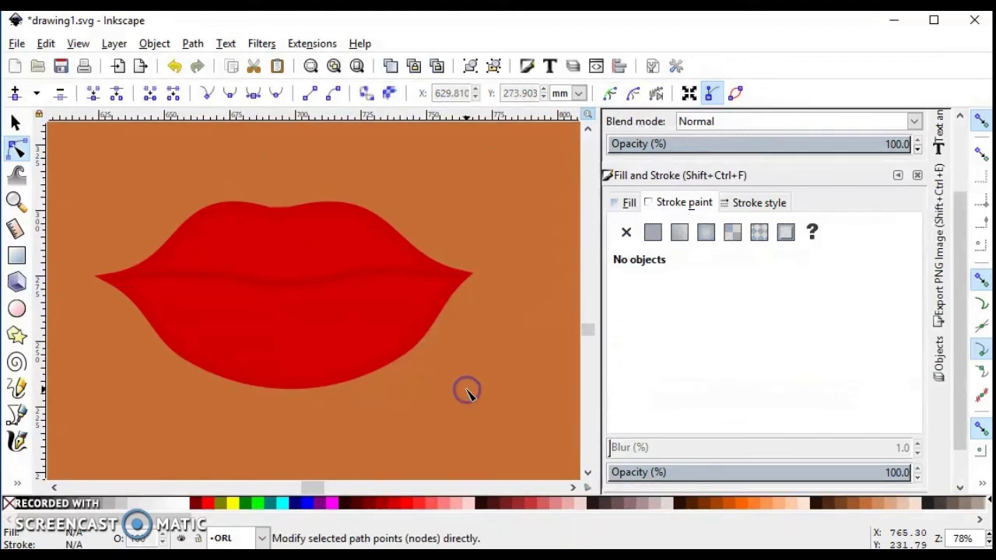
{"action": "left_click", "coordinate": [259, 298]}
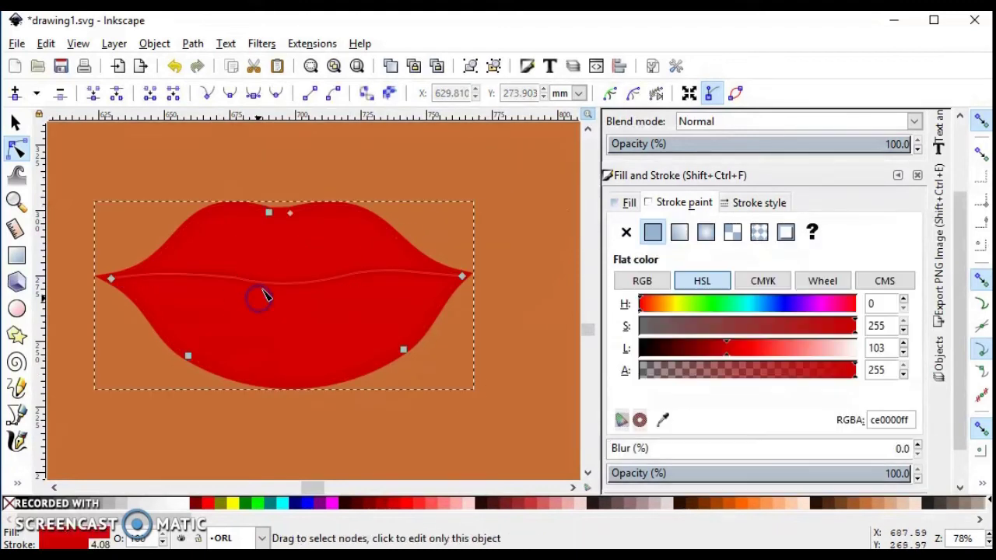
{"action": "left_click", "coordinate": [265, 290]}
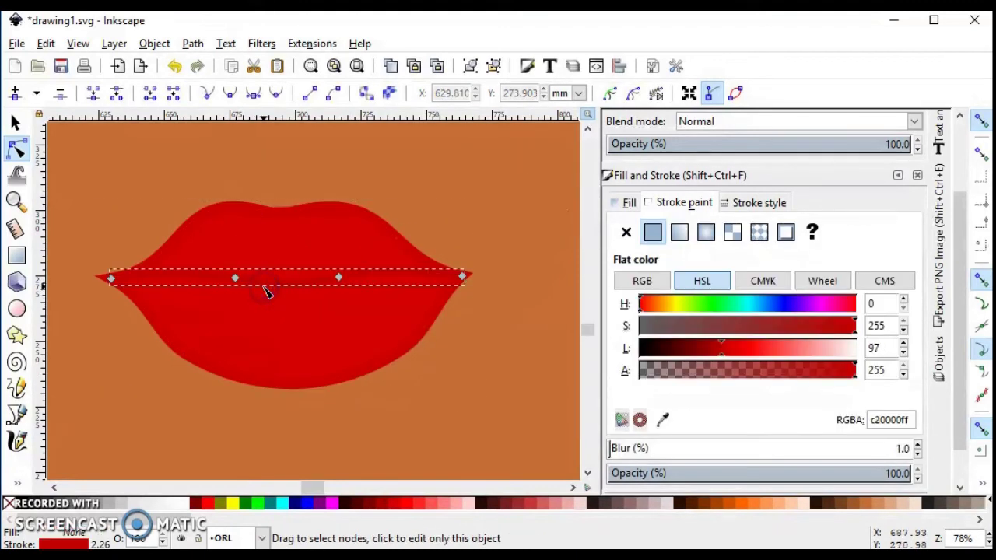
{"action": "left_click", "coordinate": [513, 304]}
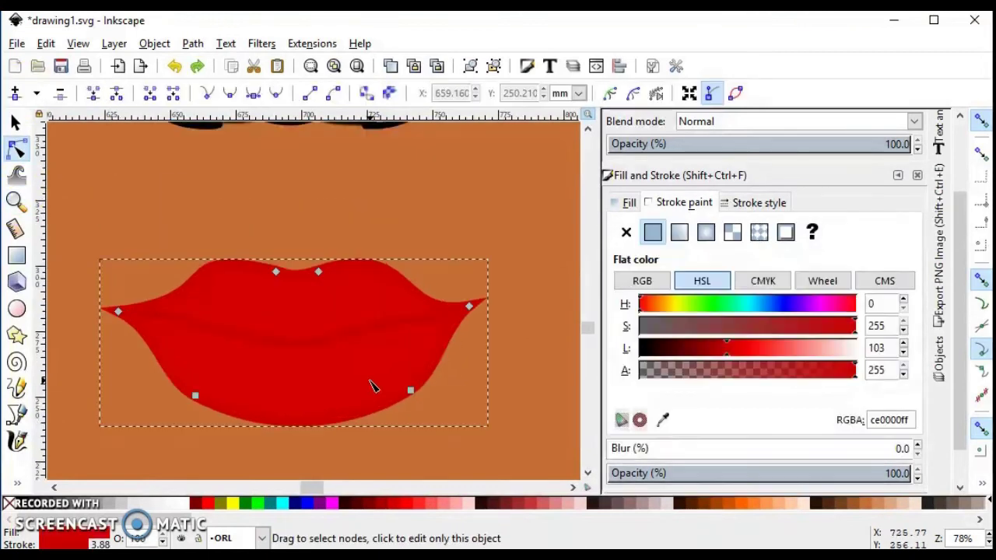
Step: Add two nodes closer together on the lower lip's bottom edge and delete the outer smooth nodes beside them
{"action": "double_click", "coordinate": [379, 407]}
{"action": "double_click", "coordinate": [236, 413]}
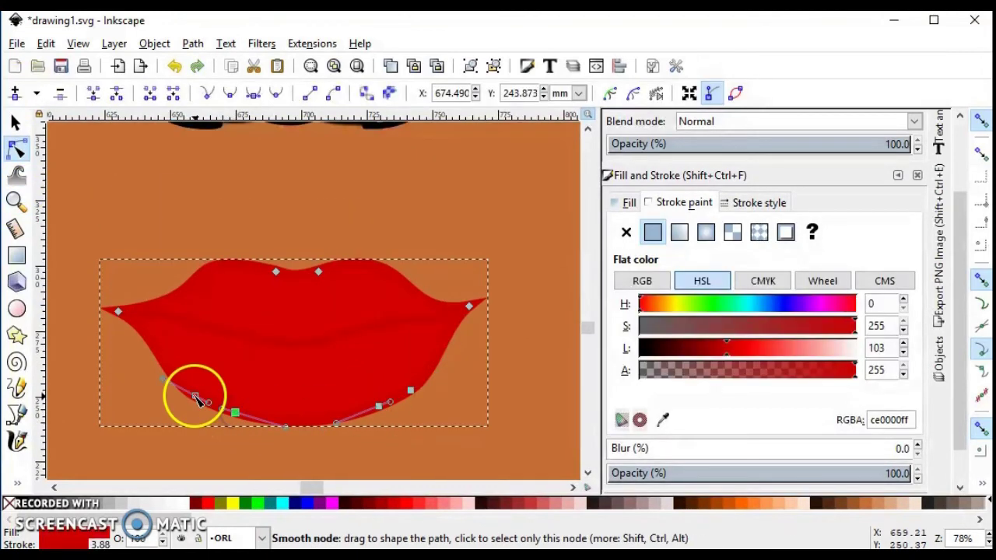
{"action": "left_click", "coordinate": [195, 397]}
{"action": "key", "text": "Delete"}
{"action": "left_click", "coordinate": [416, 392]}
{"action": "key", "text": "Delete"}
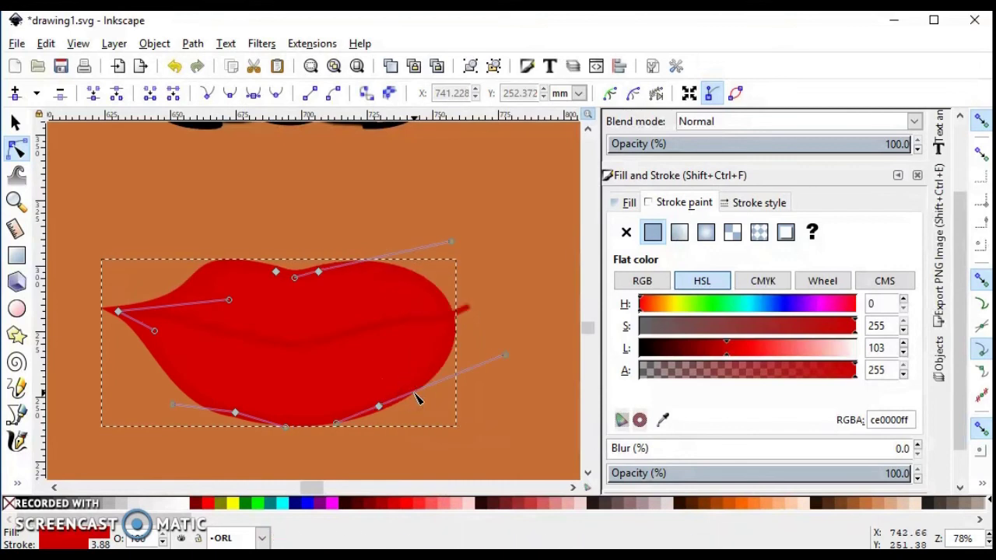
Step: Undo the last node deletion that removed the lips' right corner and clear the selection
{"action": "key", "text": "ctrl+z"}
{"action": "left_click", "coordinate": [412, 392]}
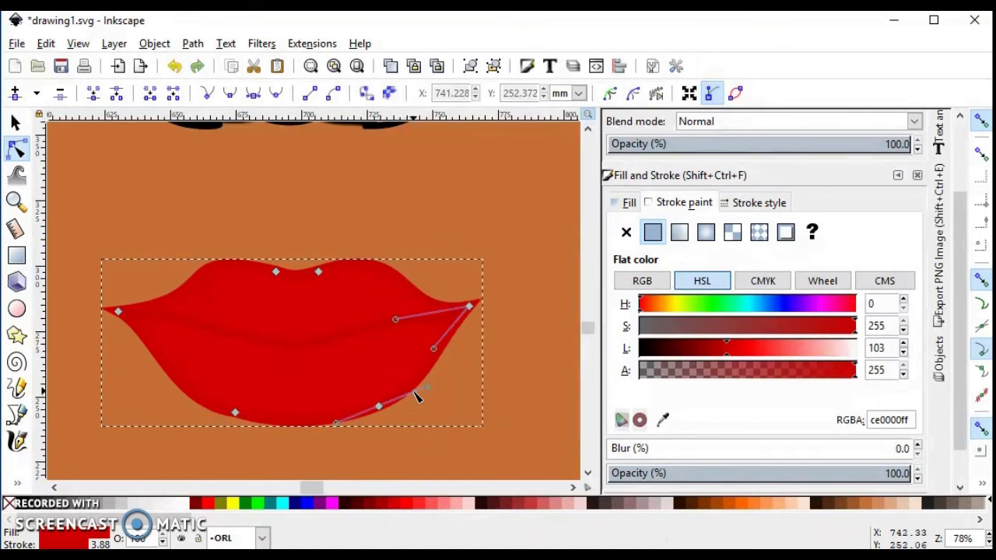
{"action": "left_click", "coordinate": [138, 335]}
Step: Save the portrait to the Desktop as a new Inkscape SVG file named drawing1b
{"action": "left_click", "coordinate": [16, 201]}
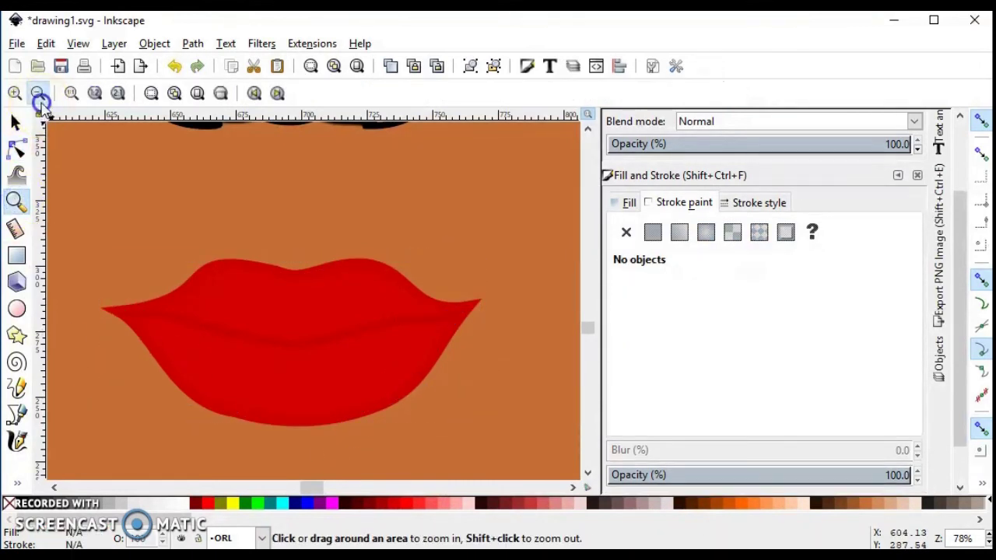
{"action": "left_click", "coordinate": [36, 94]}
{"action": "left_click", "coordinate": [36, 93]}
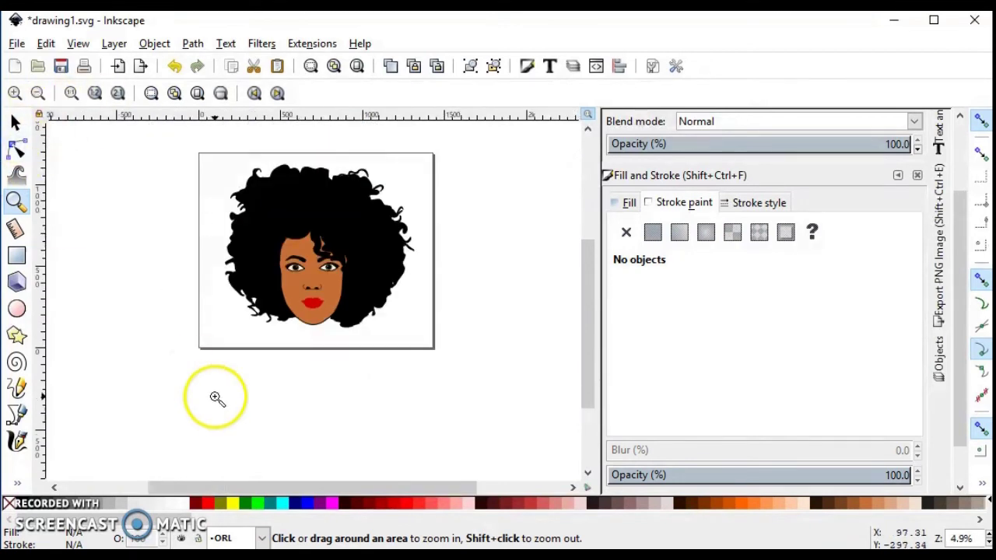
{"action": "left_click", "coordinate": [329, 300]}
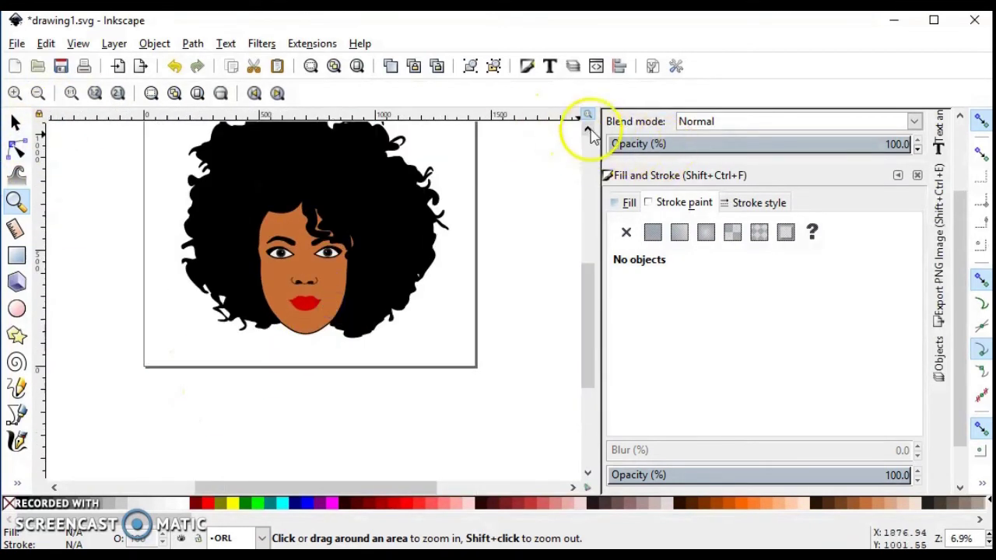
{"action": "left_click", "coordinate": [311, 322]}
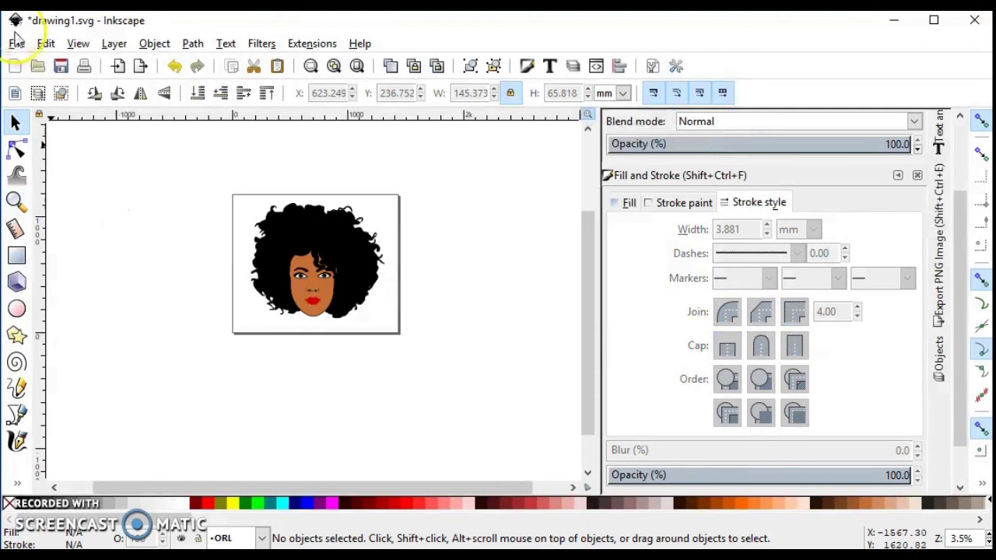
{"action": "left_click", "coordinate": [16, 43]}
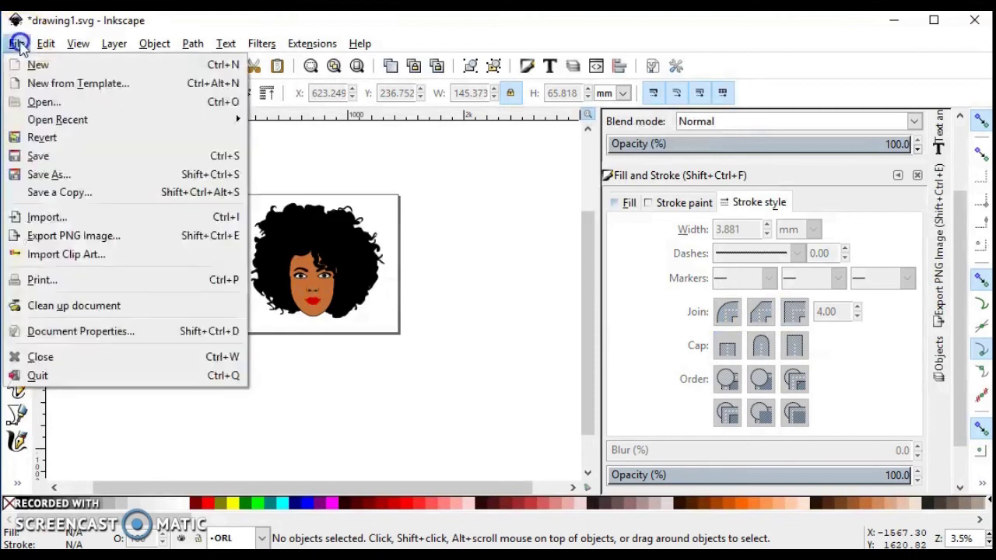
{"action": "left_click", "coordinate": [48, 175]}
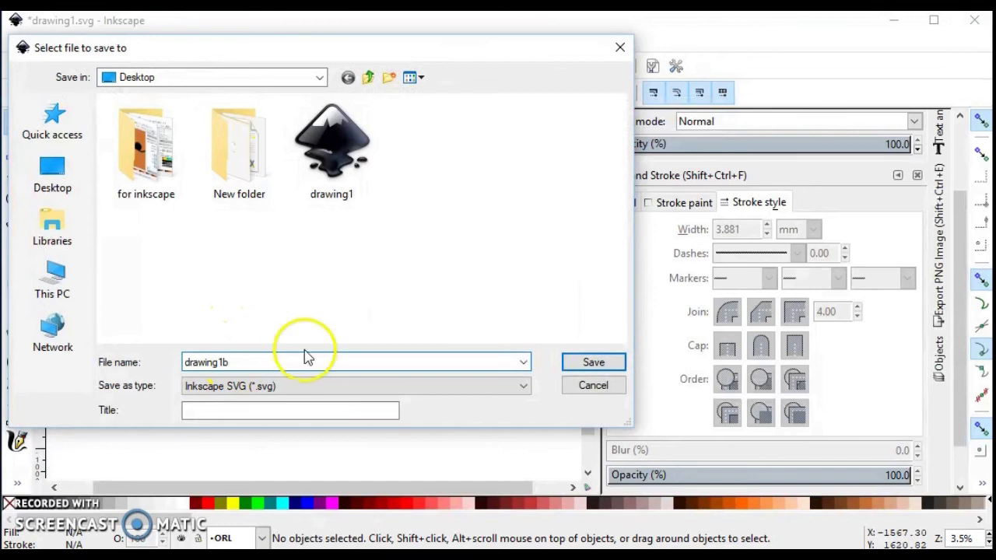
{"action": "type", "text": "b"}
{"action": "left_click", "coordinate": [593, 361]}
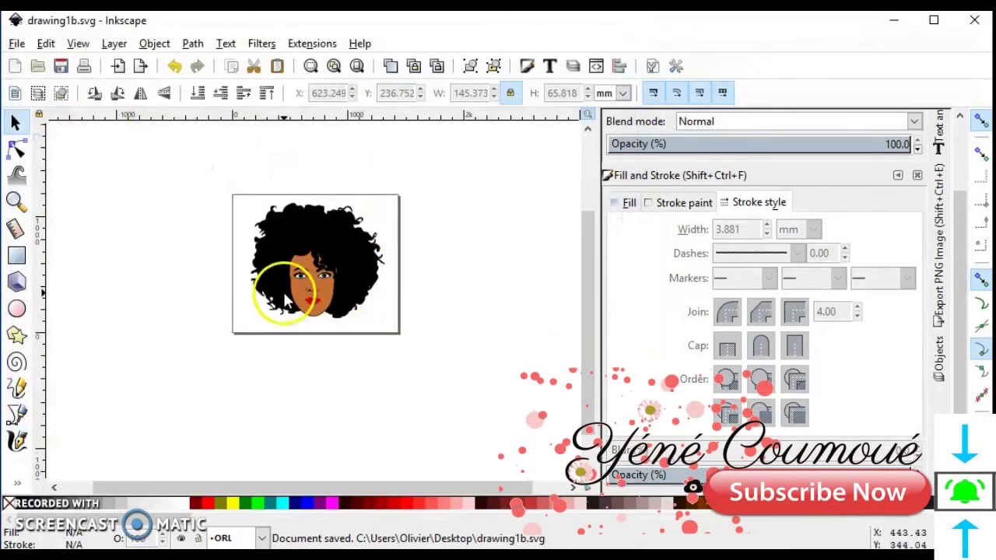
Step: View the whole refined portrait, then switch to the original drawing1.svg window to compare the two versions
{"action": "left_click", "coordinate": [15, 200]}
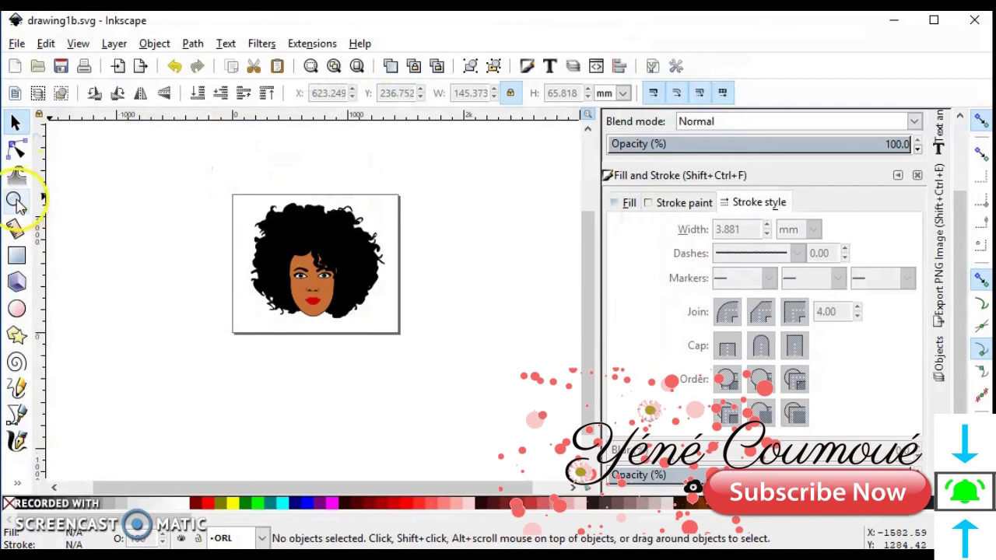
{"action": "left_click", "coordinate": [341, 267]}
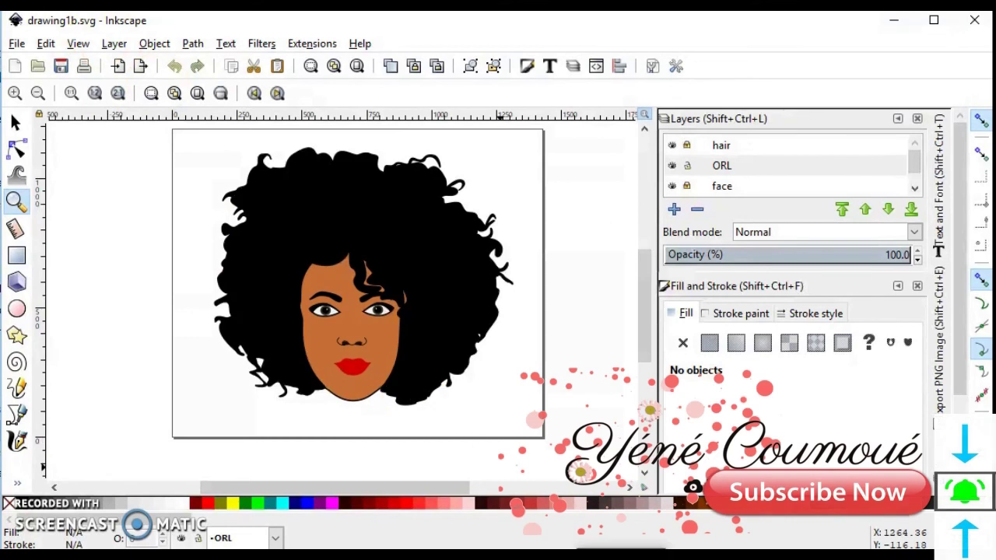
{"action": "mouse_move", "coordinate": [663, 554]}
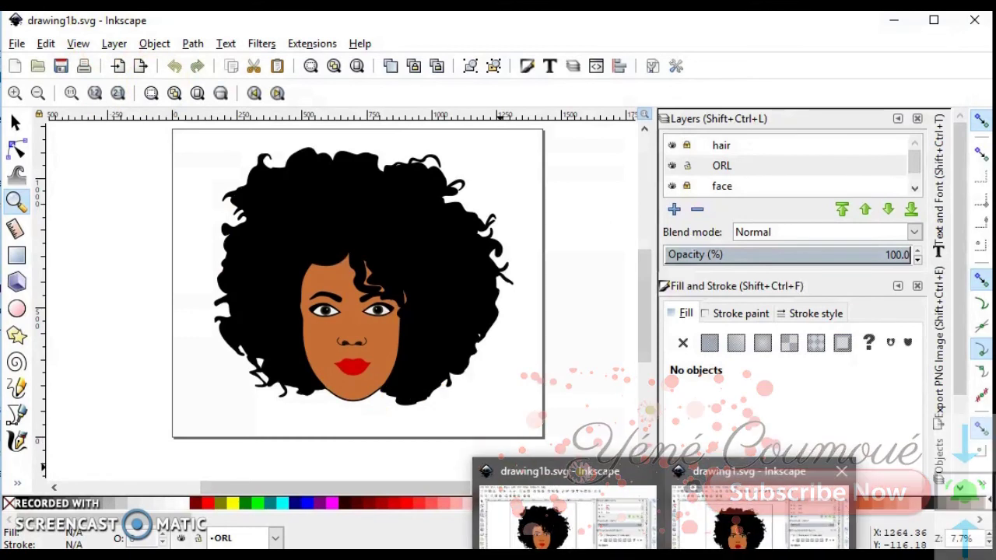
{"action": "left_click", "coordinate": [758, 509]}
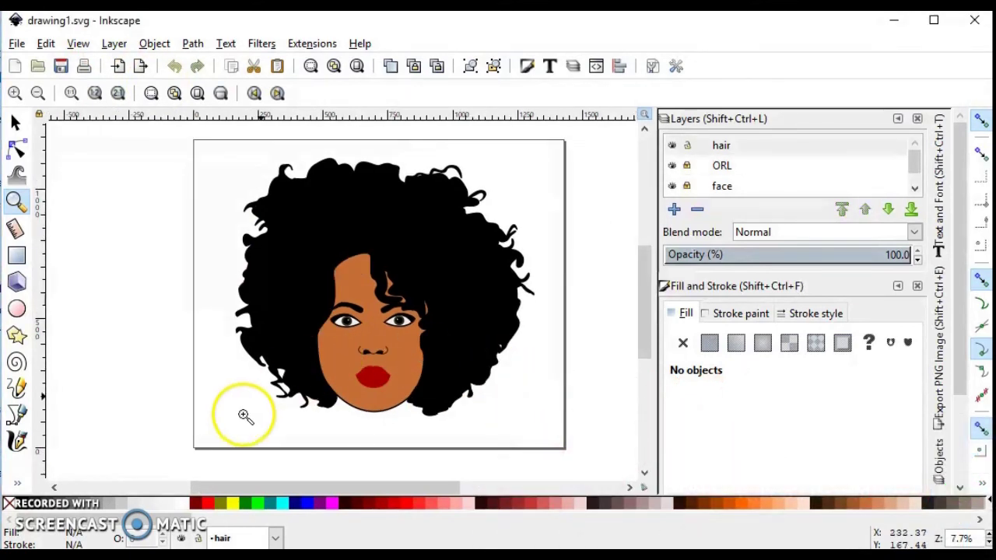